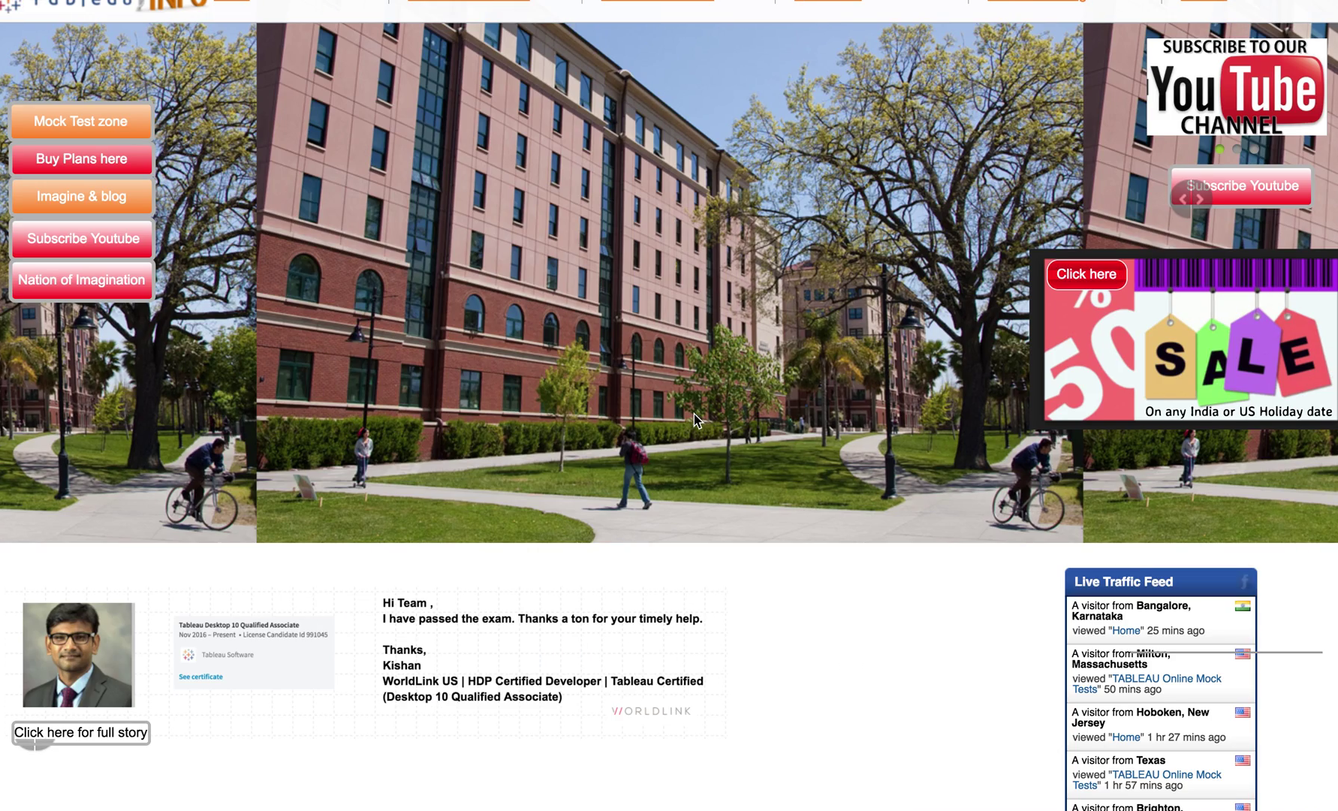
Step: Switch to Tableau and examine the Map Profit worksheet, the other sheet previews and the Select Sheet choices on Dashboard 5
key("super+Tab")
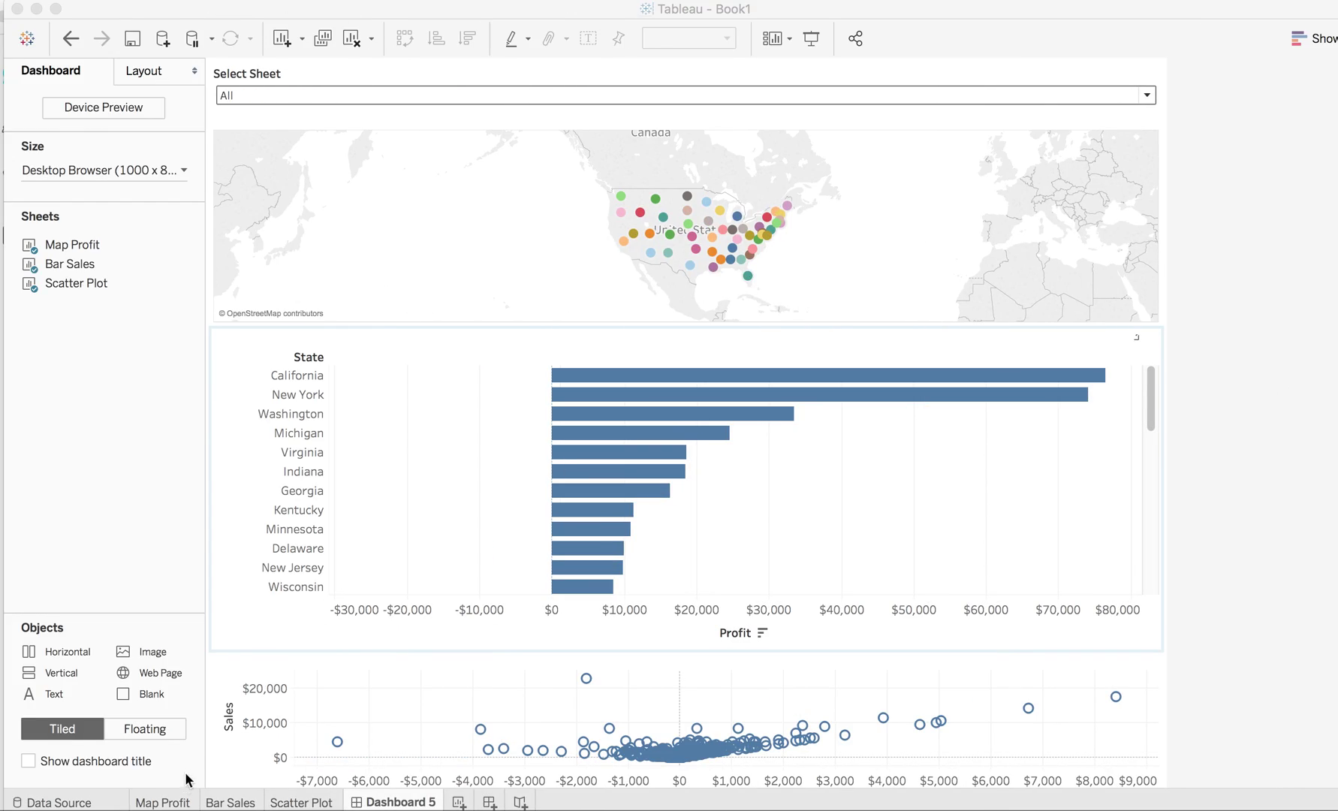
left_click(174, 803)
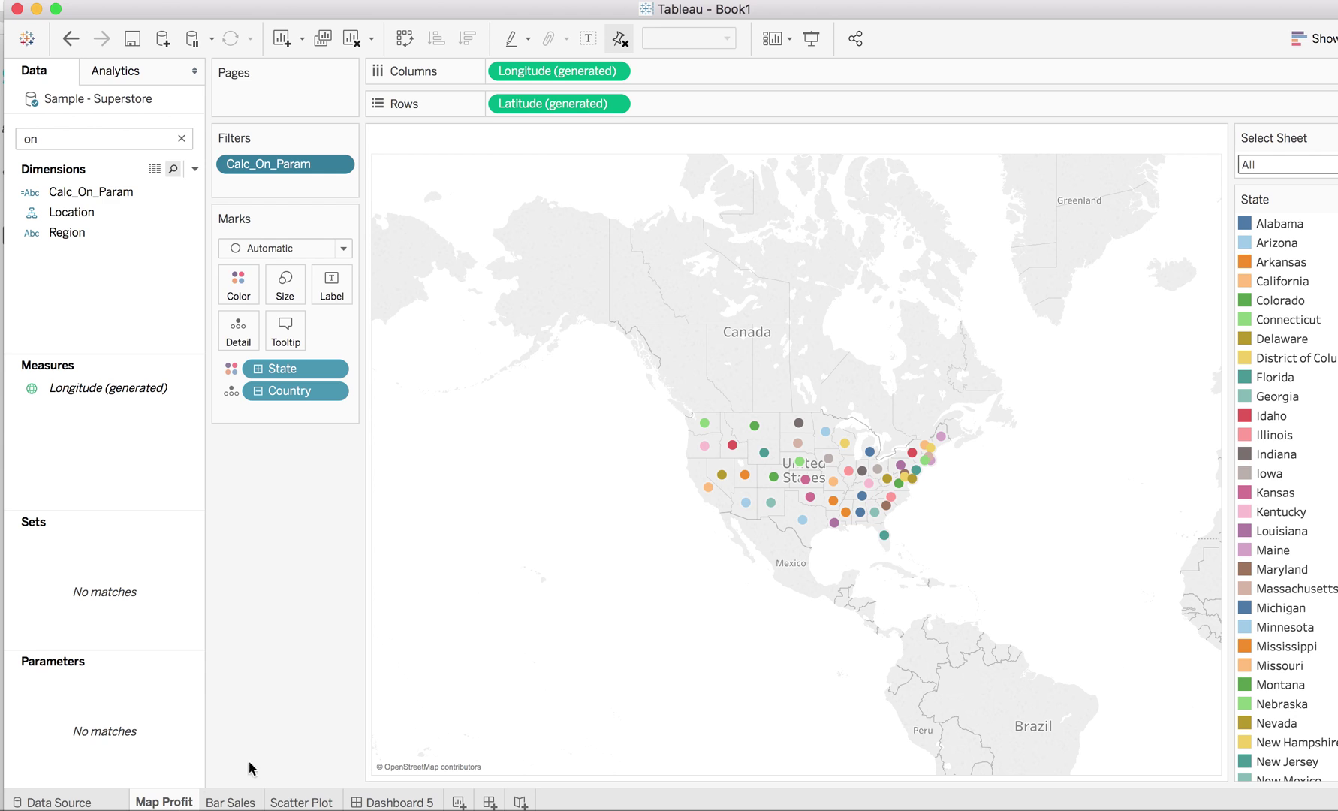
left_click(400, 801)
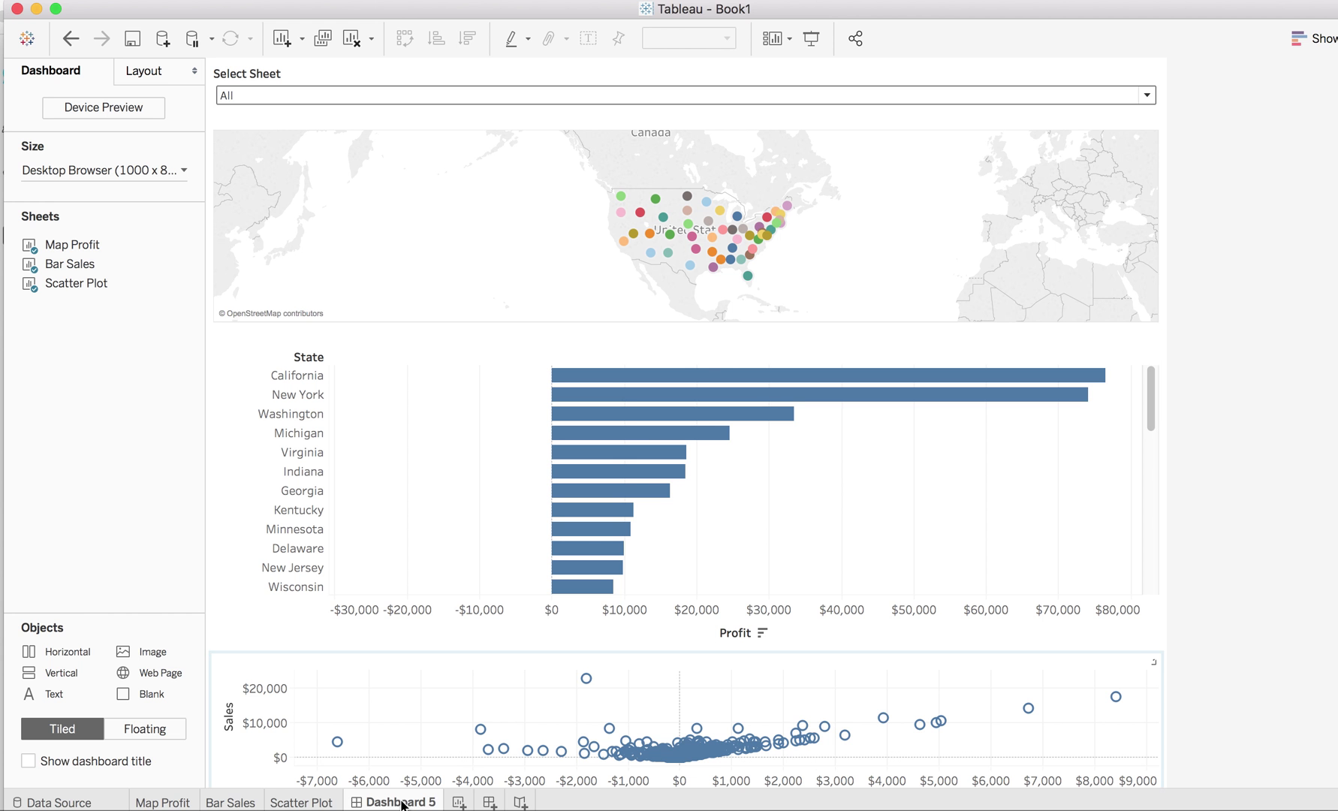
left_click(1047, 95)
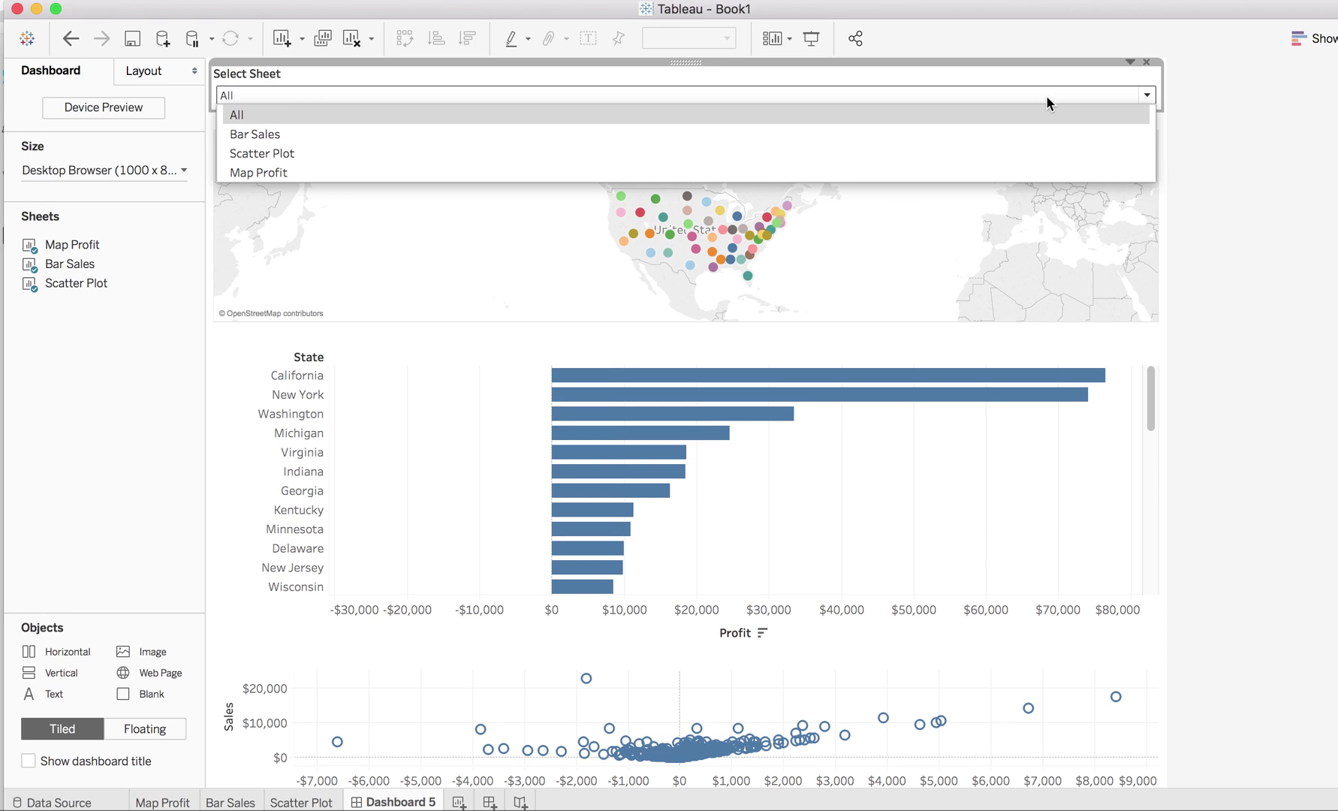
left_click(1315, 169)
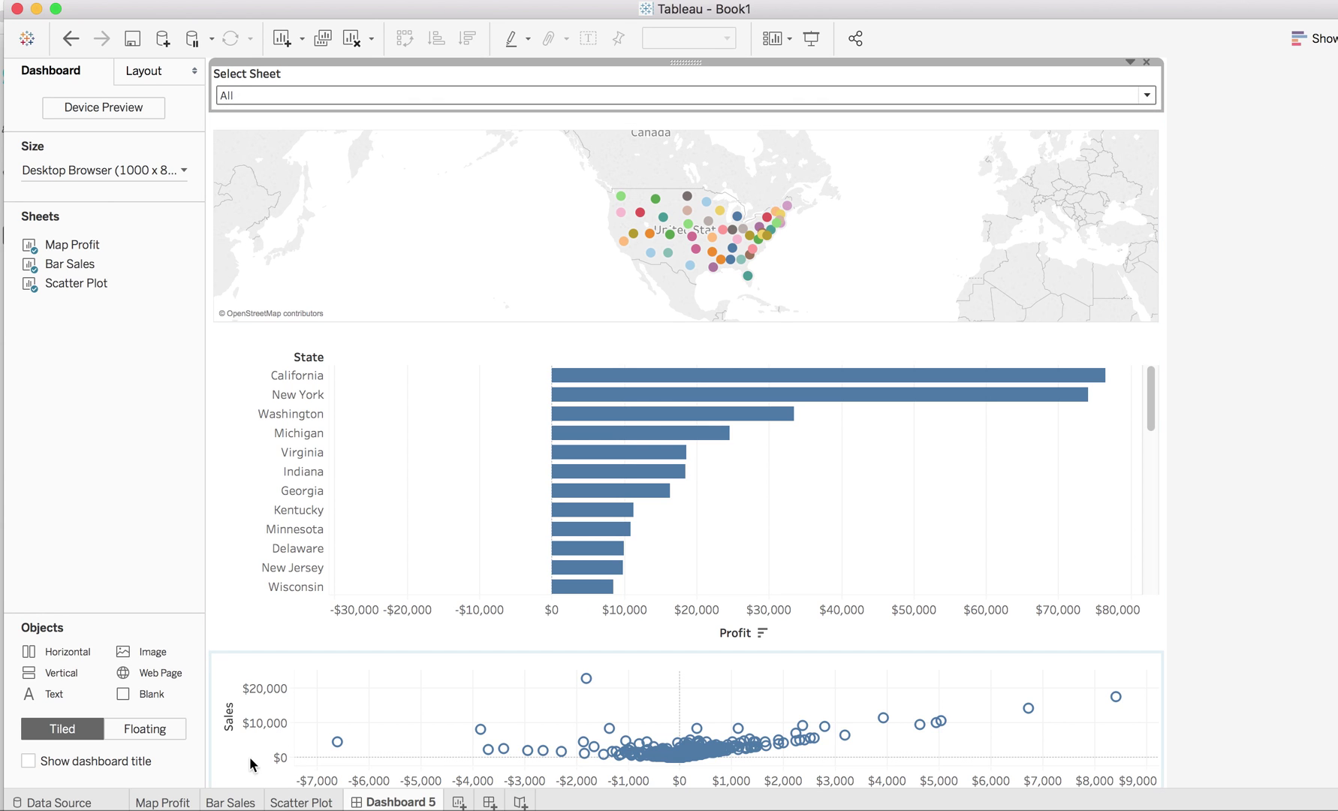
left_click(167, 803)
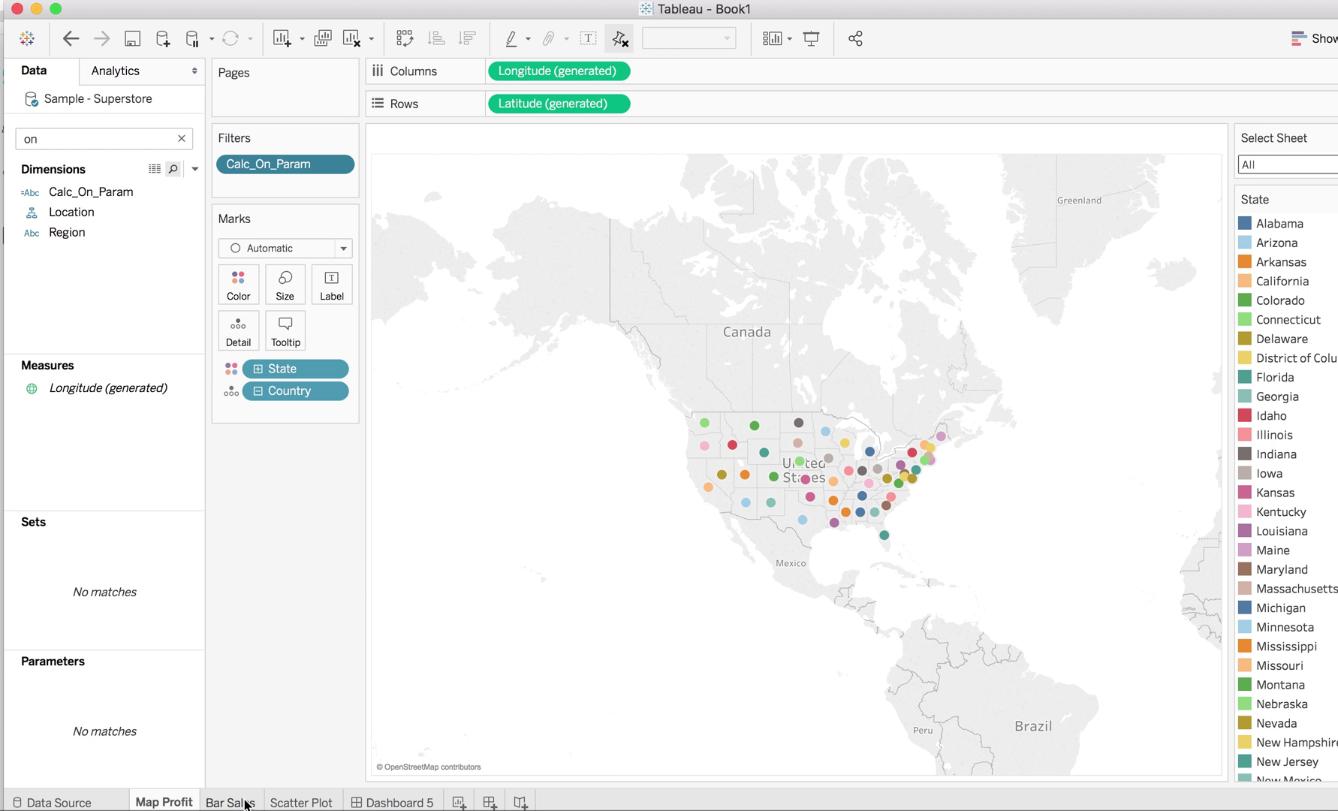
mouse_move(301, 806)
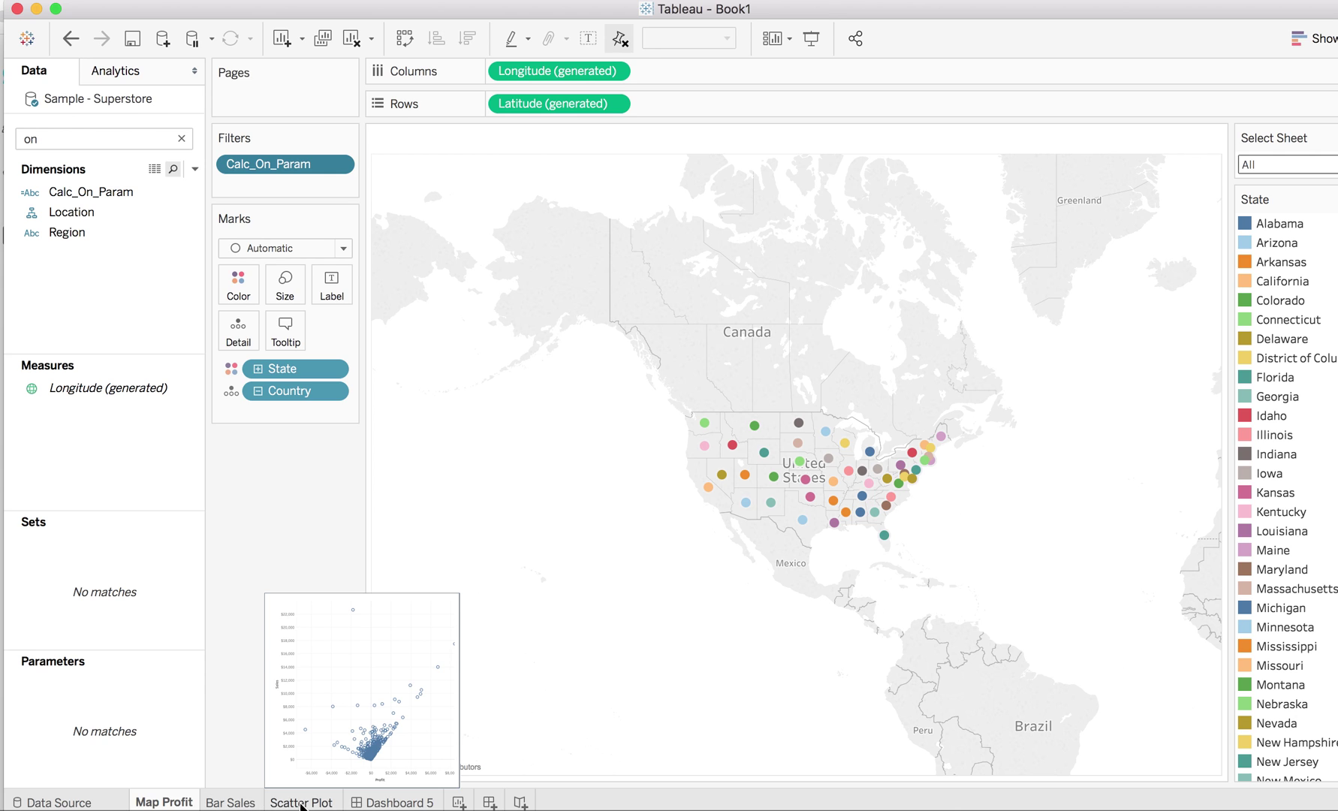
left_click(398, 802)
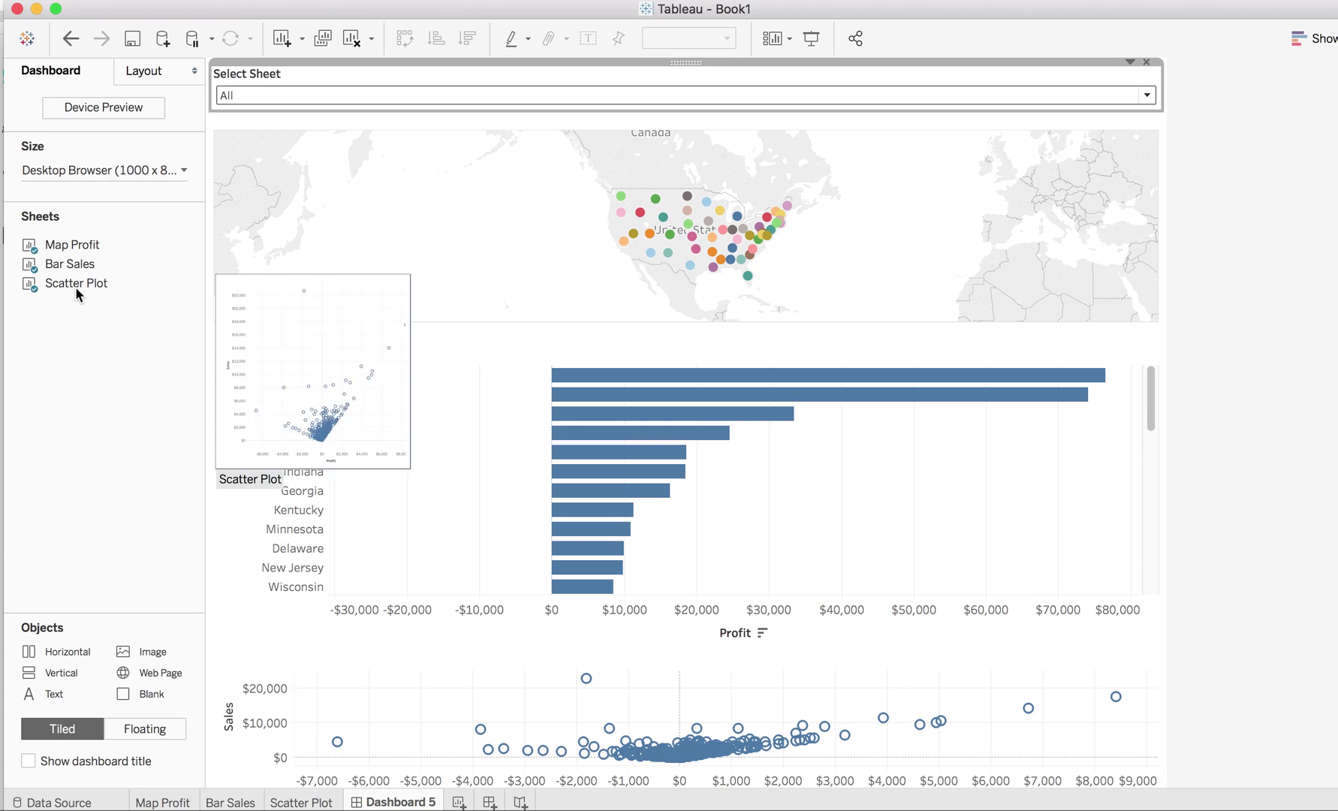
Step: Cycle the dashboard's Select Sheet parameter through All, Bar Sales, Scatter Plot and Map Profit, finishing on Bar Sales
left_click(386, 96)
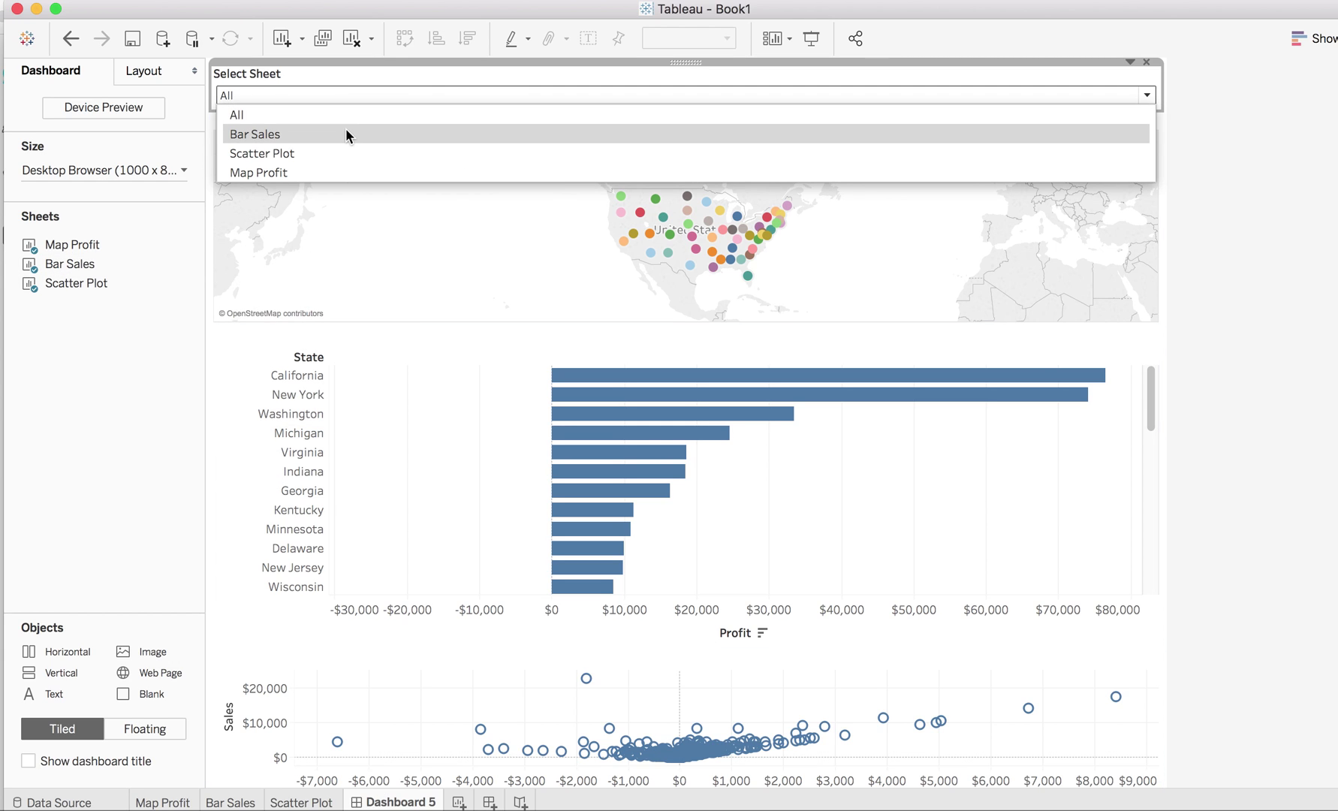
left_click(344, 107)
left_click(351, 89)
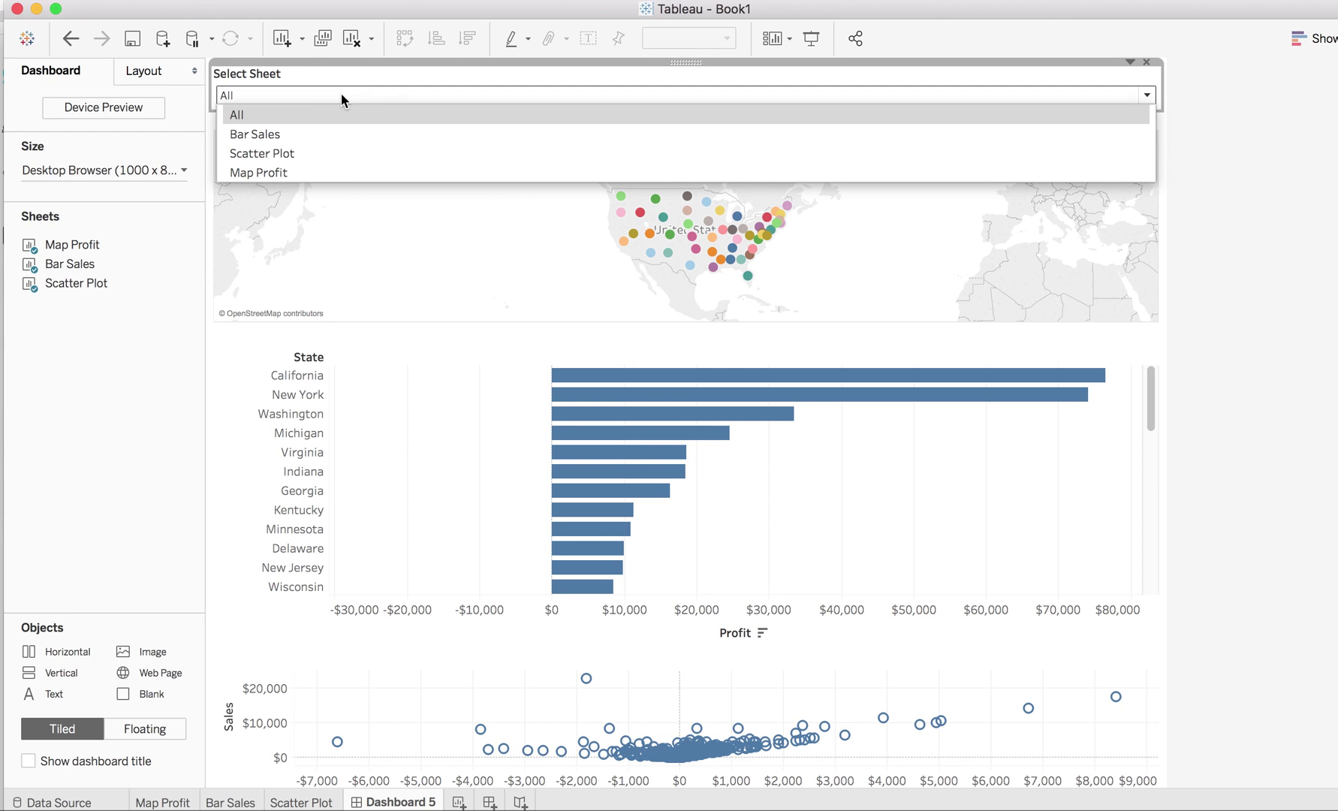
left_click(307, 136)
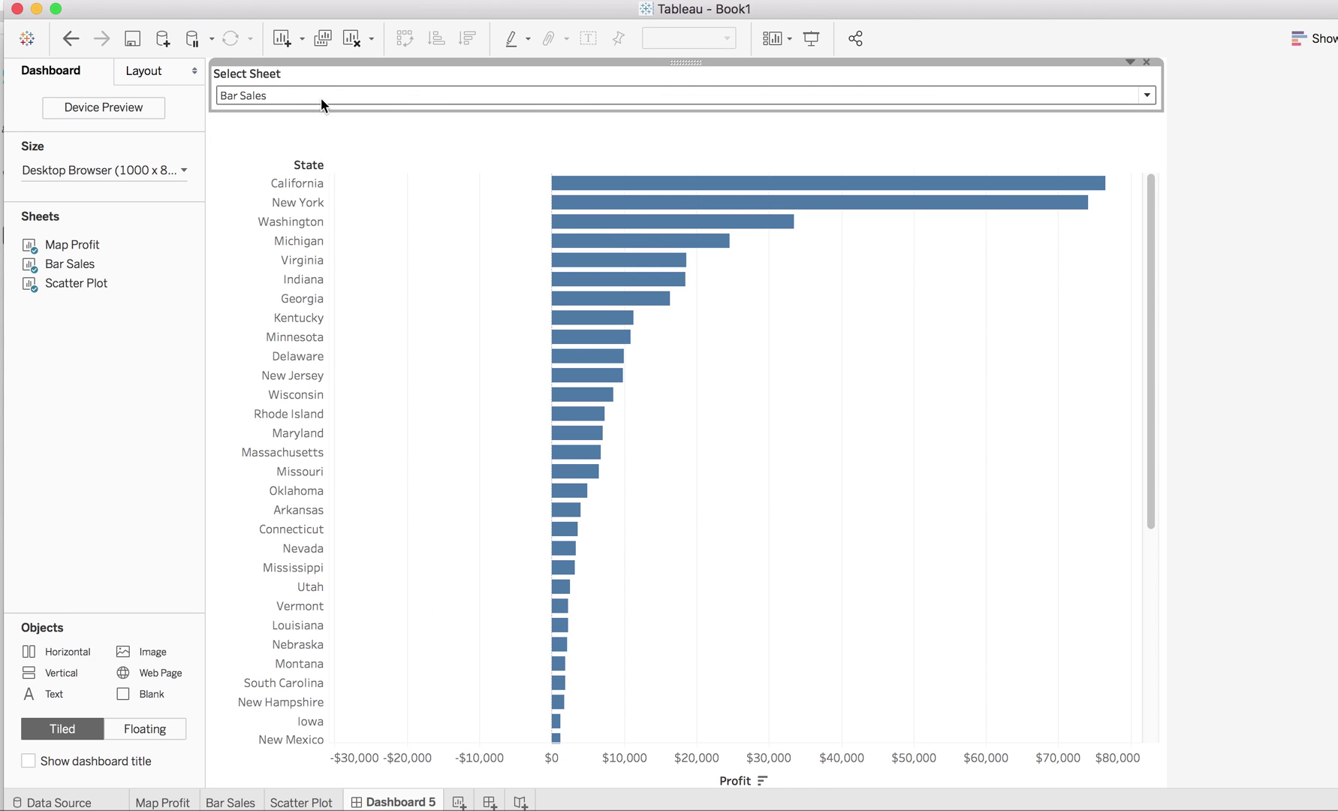
left_click(321, 96)
left_click(301, 154)
left_click(310, 96)
left_click(289, 172)
left_click(299, 97)
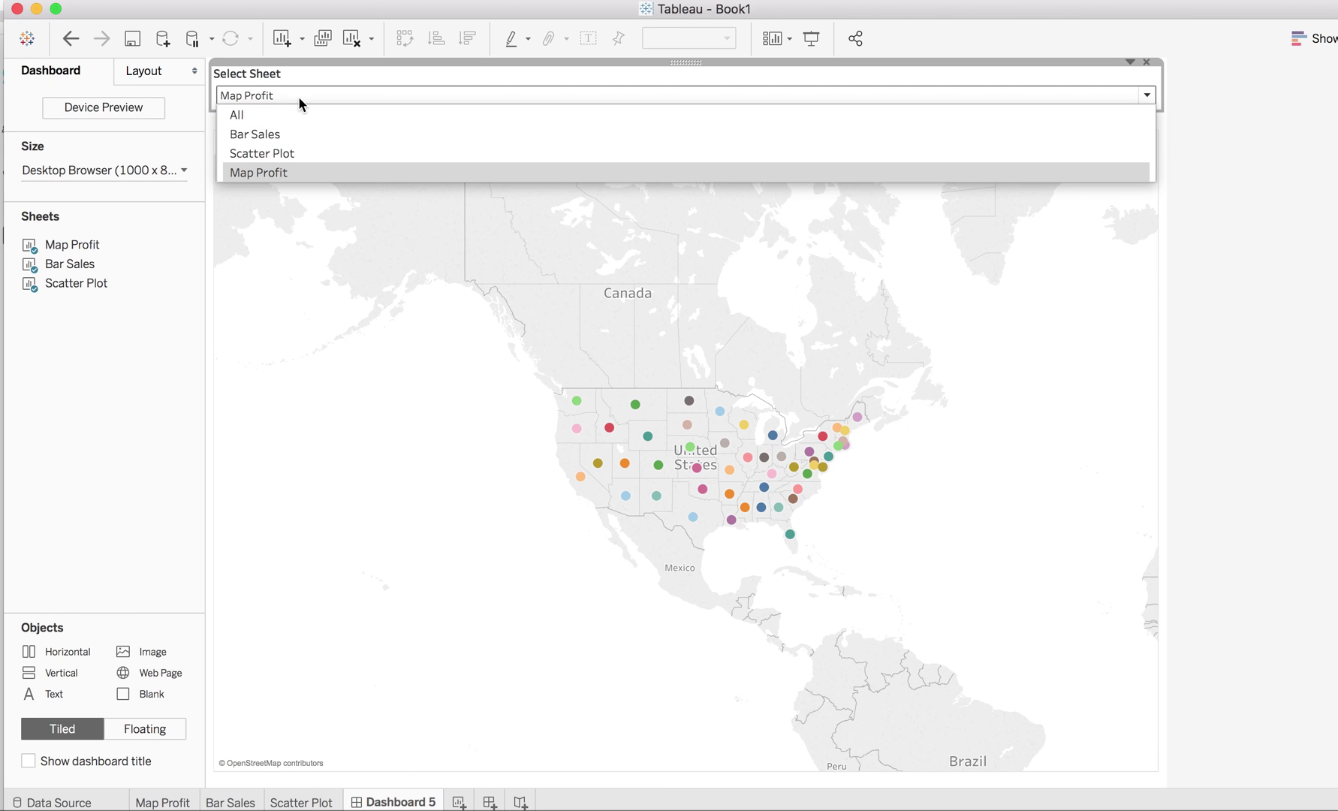
left_click(283, 135)
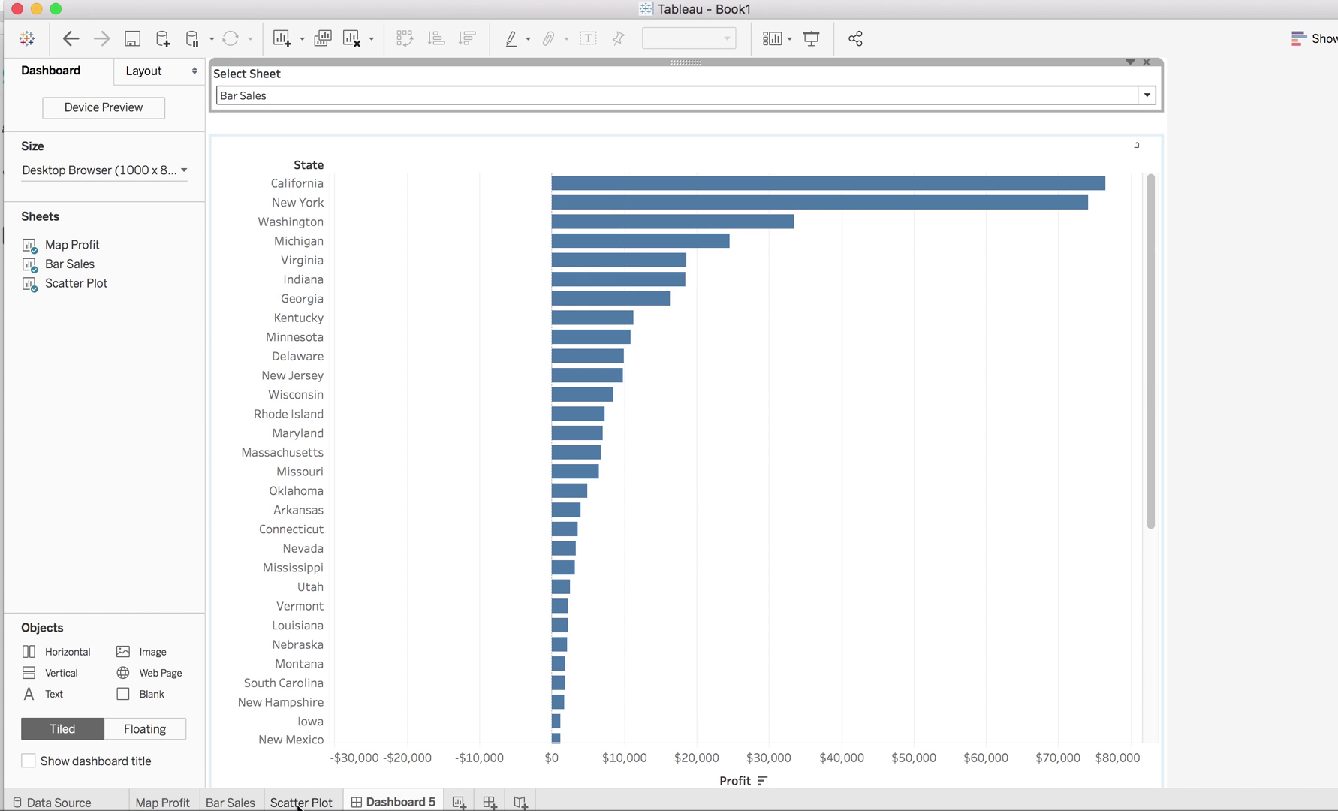
Step: Go through the worksheets and remove the Calc_On_Param filter from the Scatter Plot sheet
left_click(165, 802)
left_click(229, 801)
left_click(304, 802)
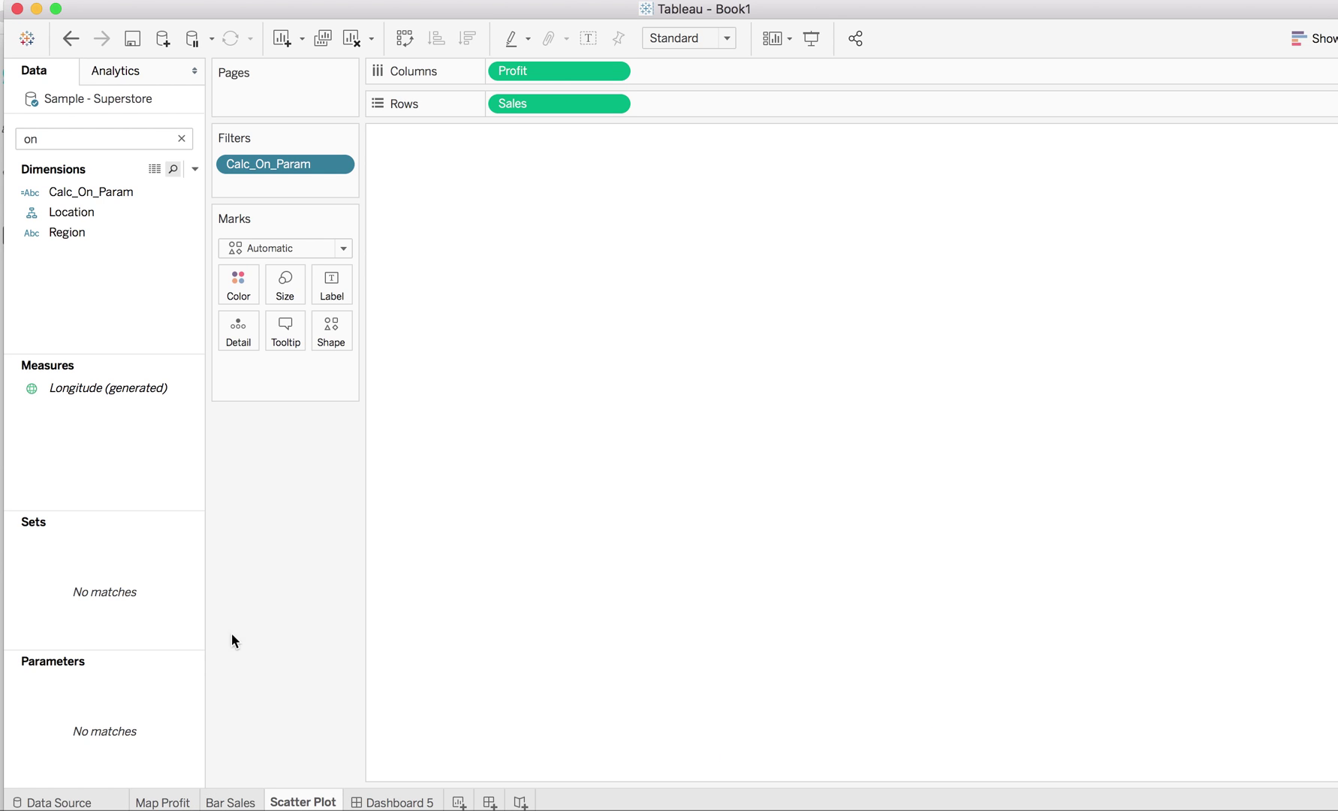
left_click(340, 164)
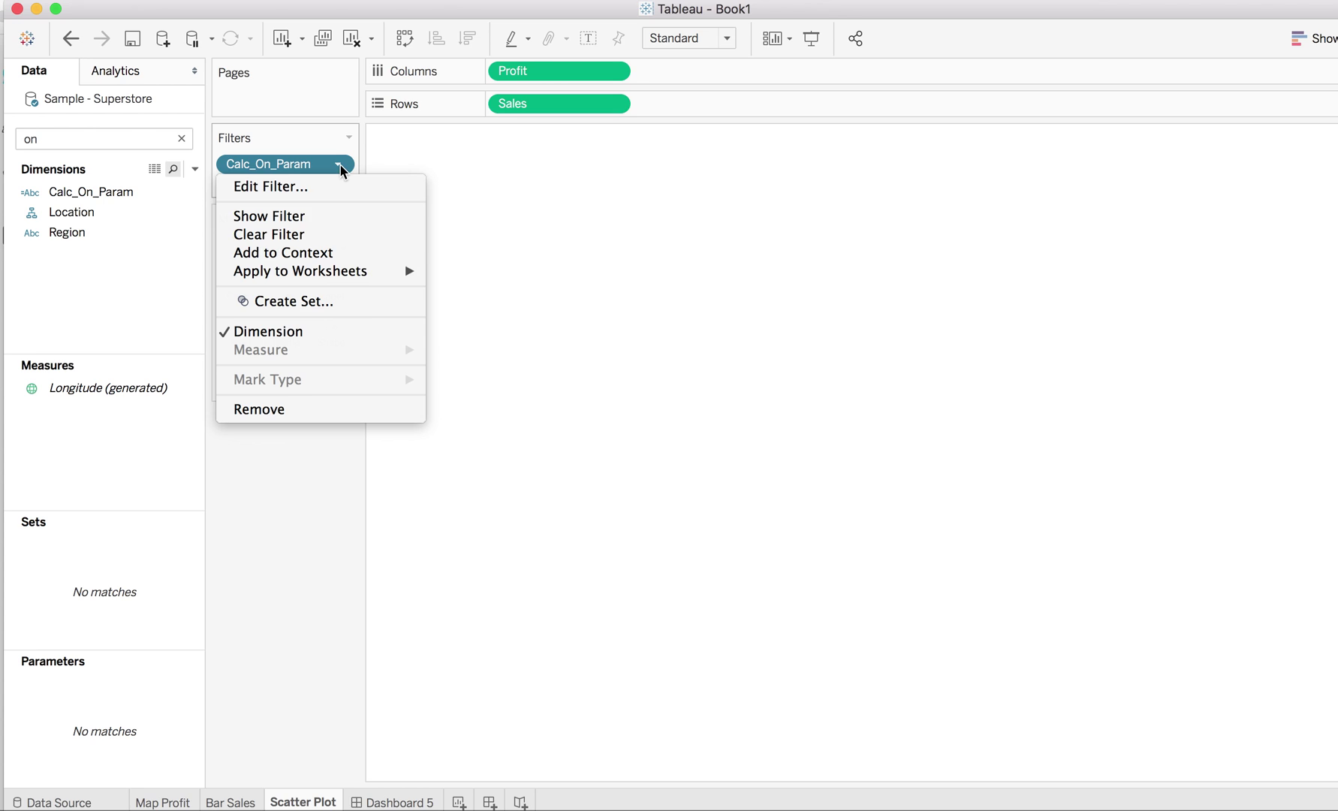
left_click(304, 412)
Step: Remove the Calc_On_Param filter from the Bar Sales and Map Profit worksheets
left_click(230, 802)
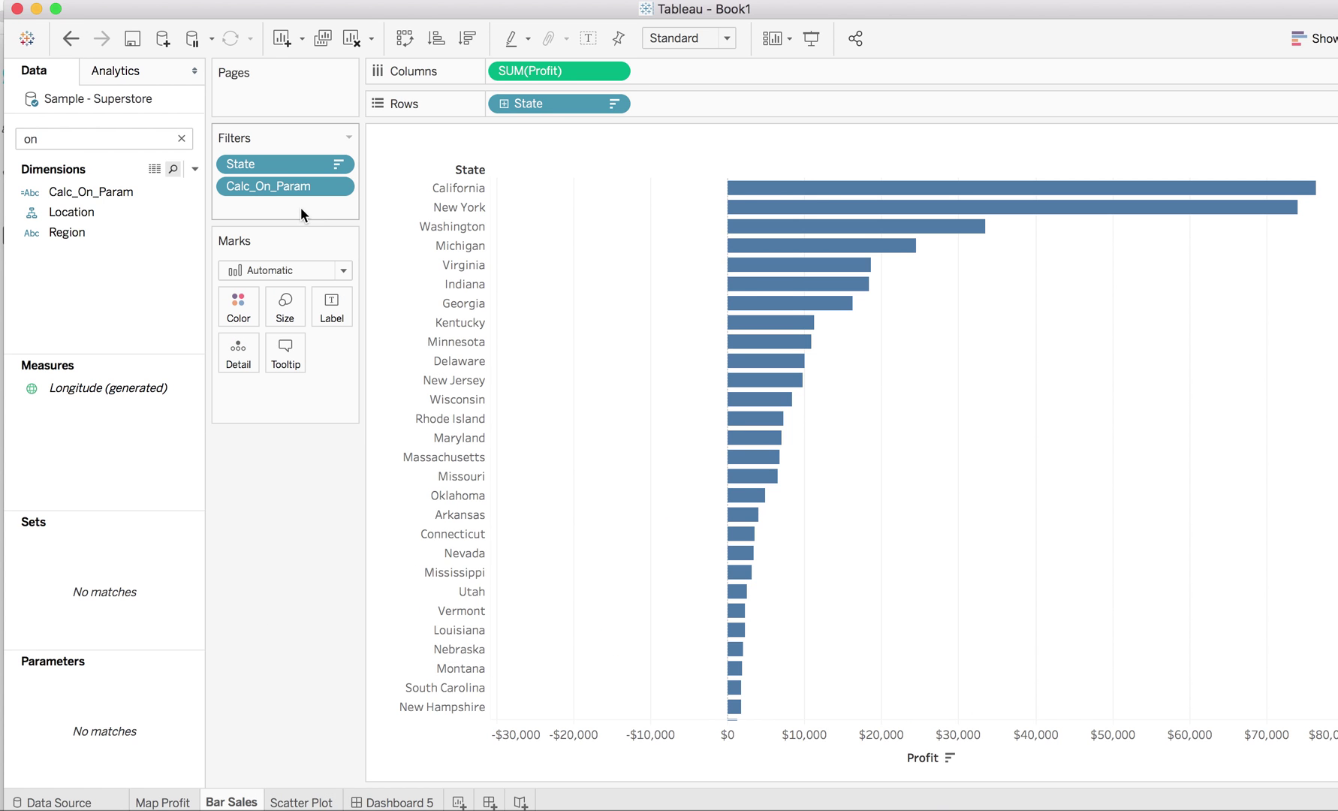
left_click(337, 187)
left_click(271, 449)
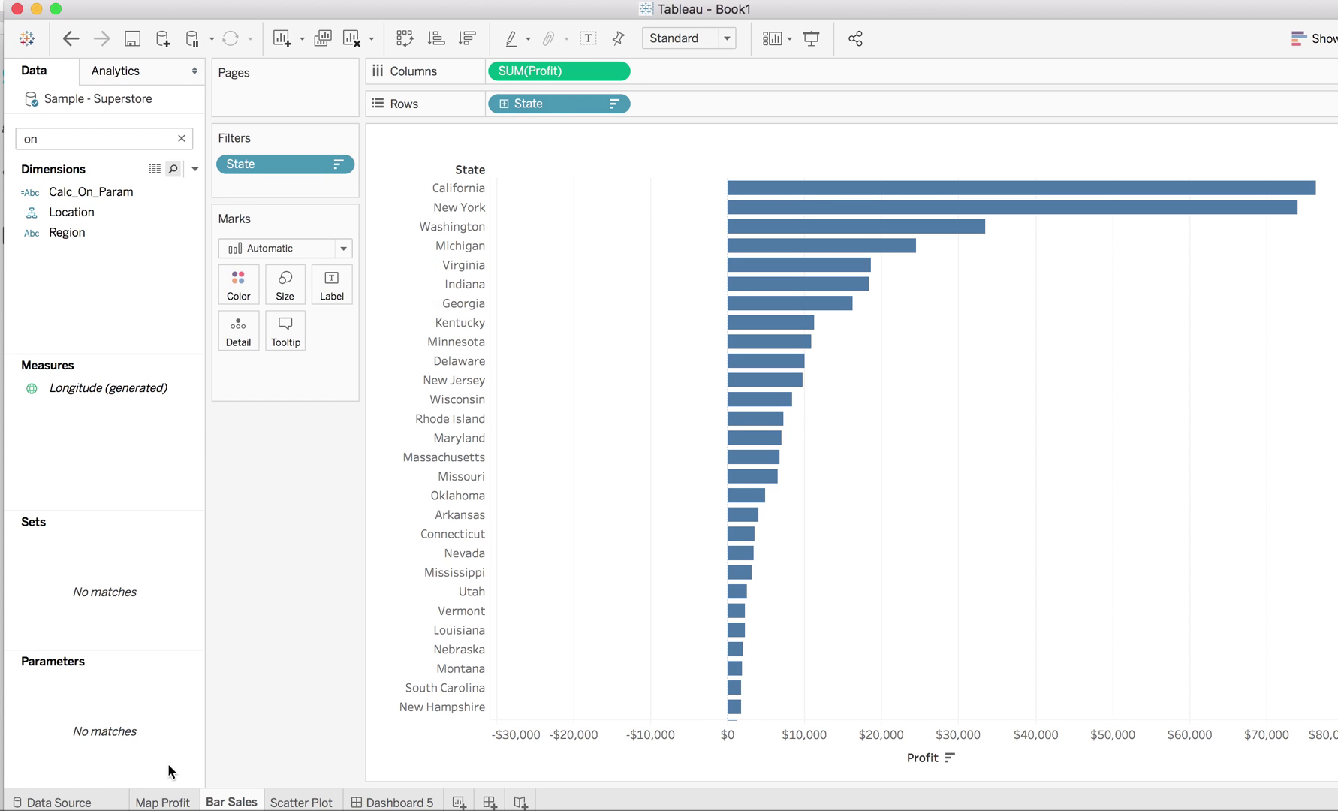
left_click(163, 802)
left_click(338, 164)
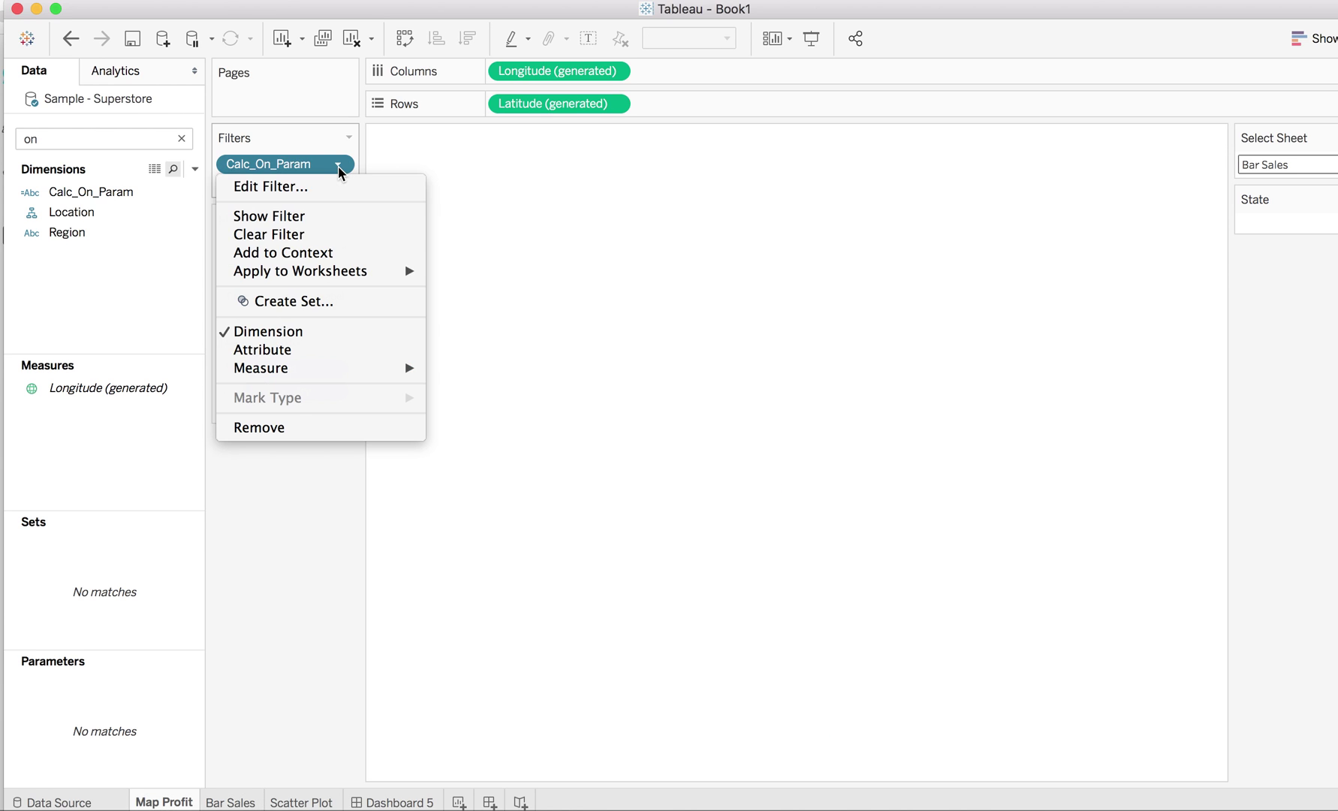
left_click(286, 426)
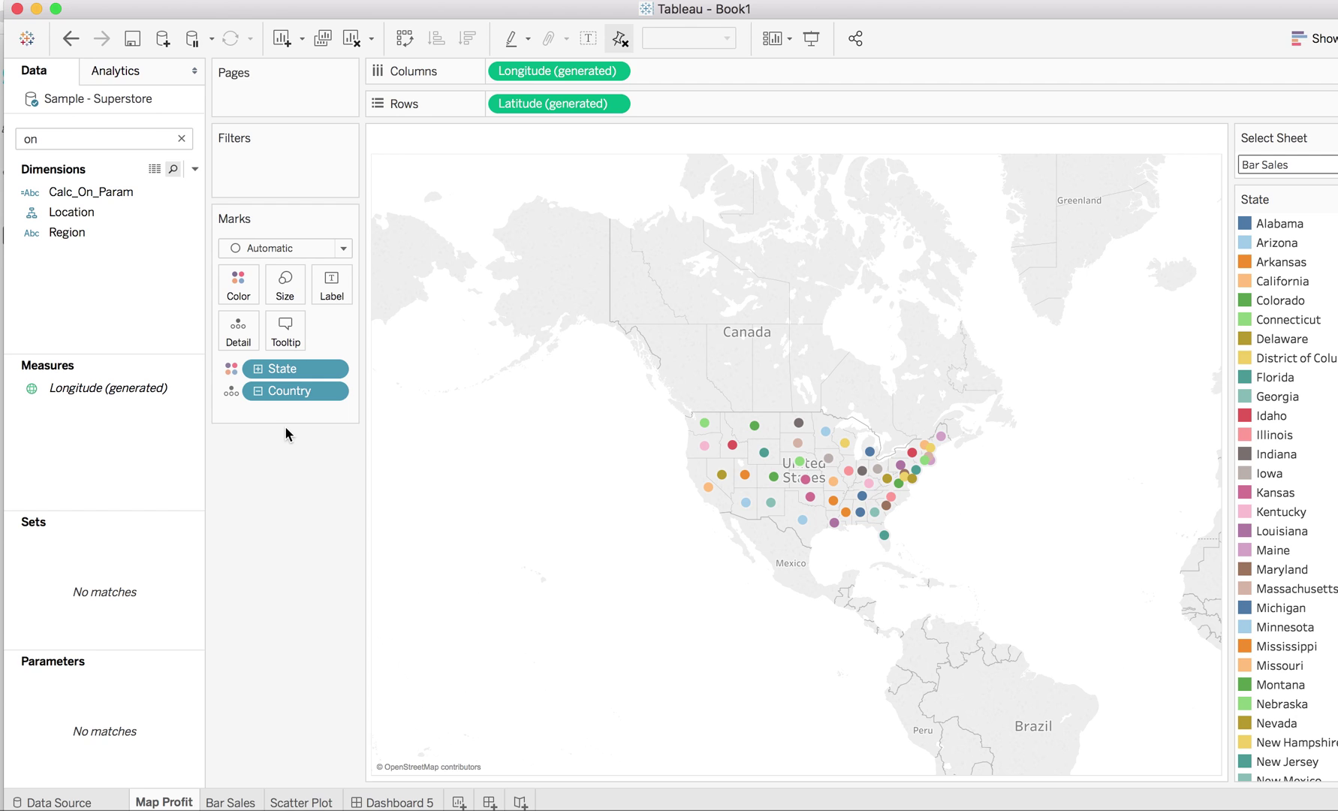
Step: Clear the field search and review the Select Sheet parameter's data type and list of allowable values
left_click(46, 139)
key("BackSpace")
right_click(85, 760)
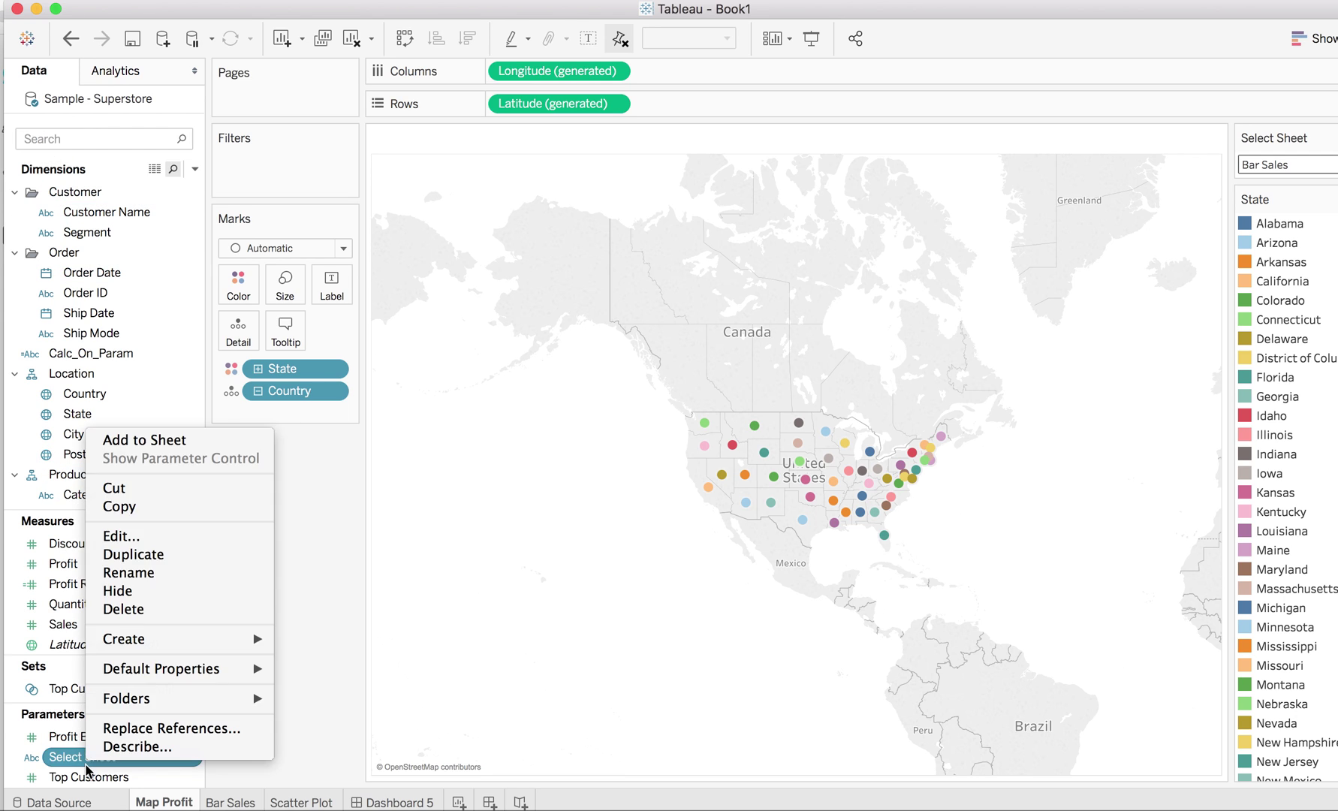
left_click(167, 536)
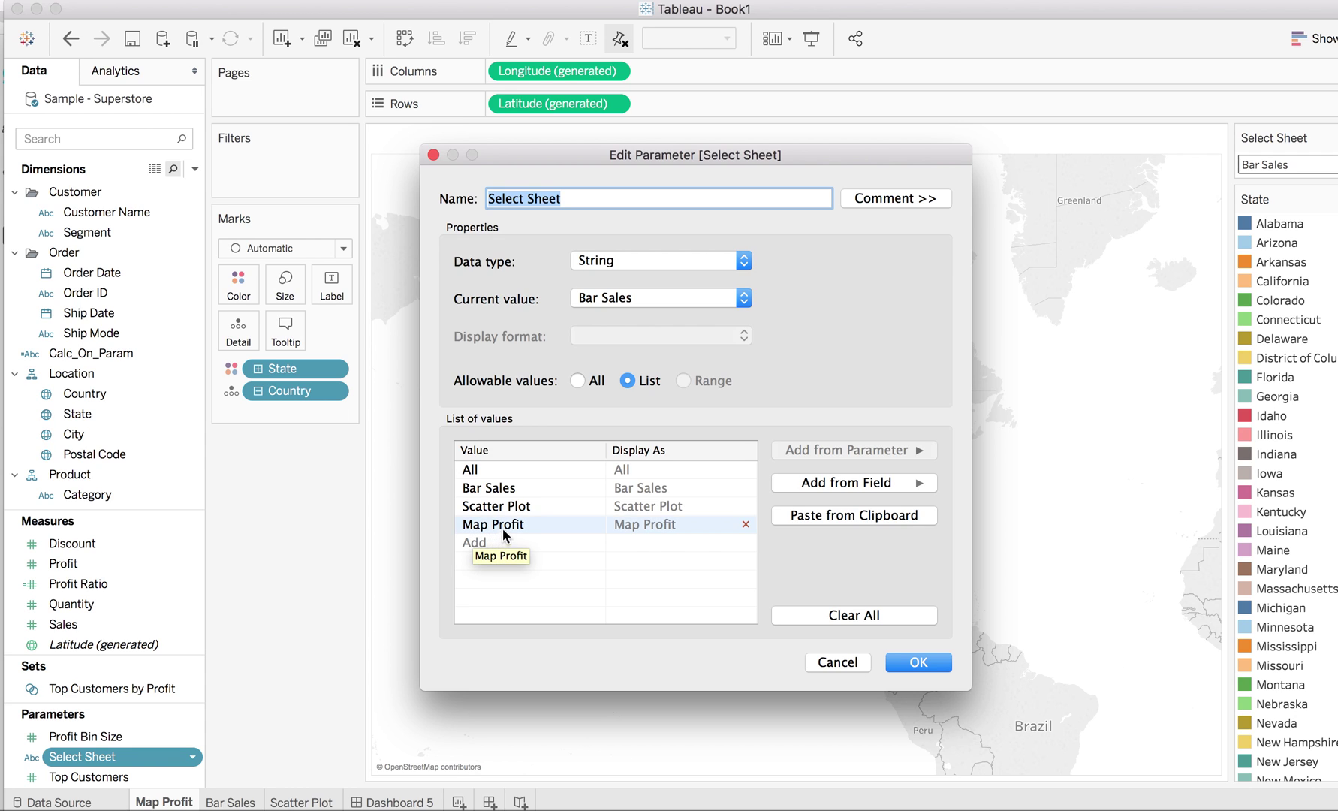
left_click(937, 668)
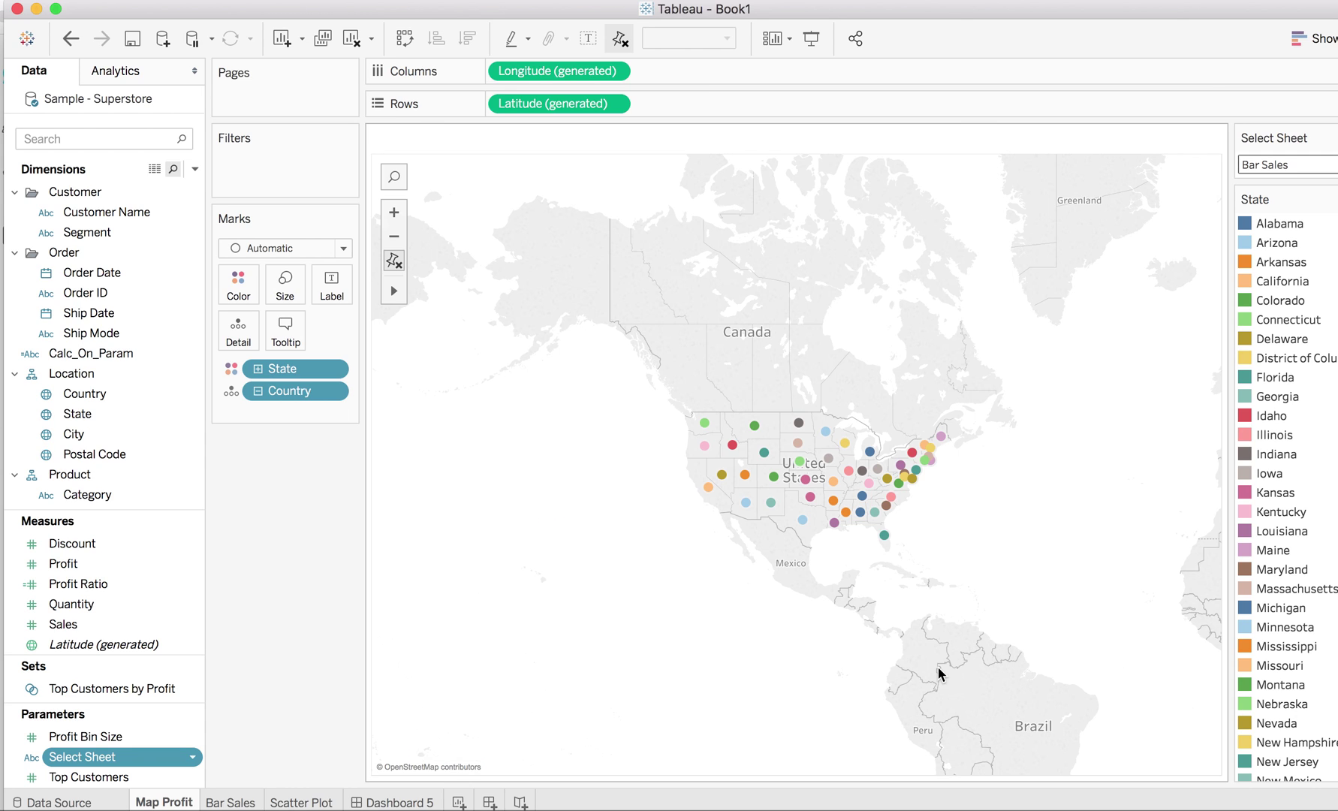
right_click(84, 279)
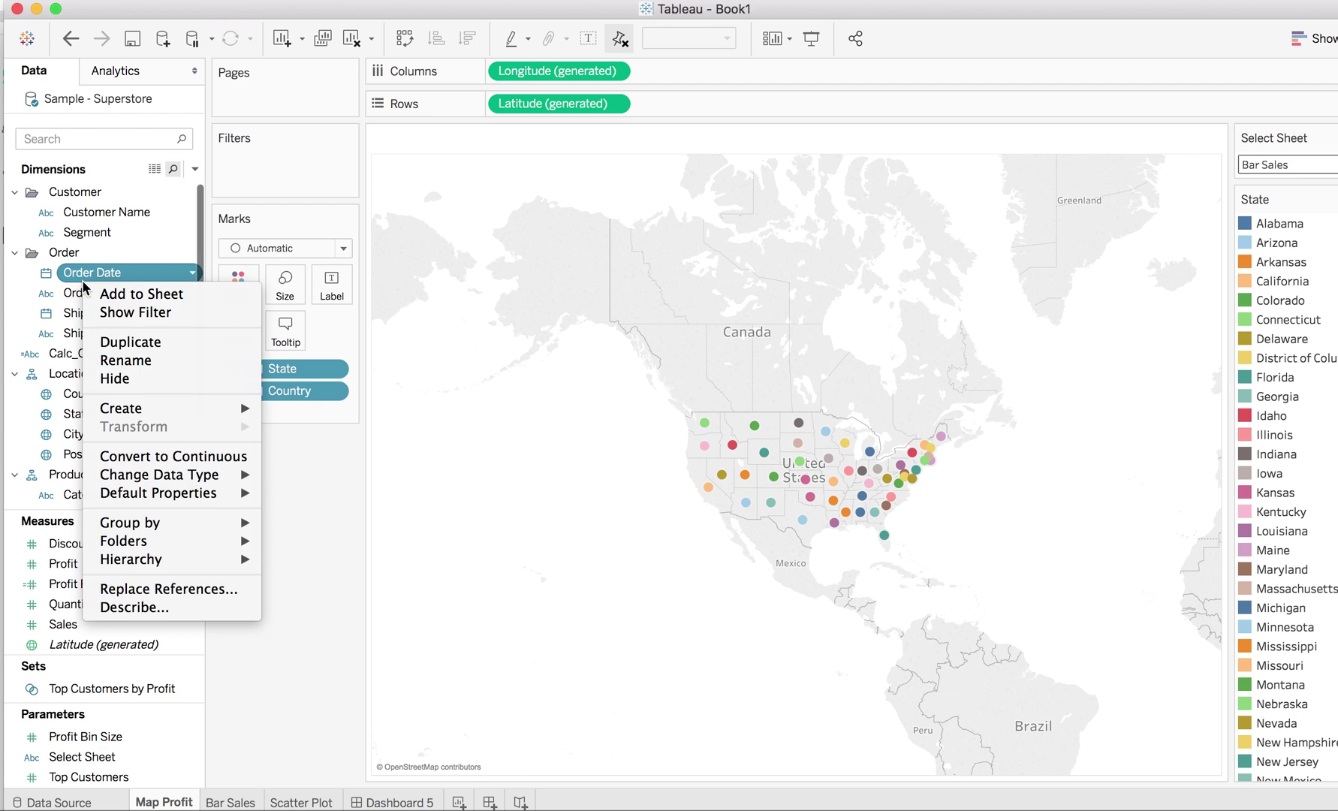
mouse_move(135, 409)
left_click(313, 417)
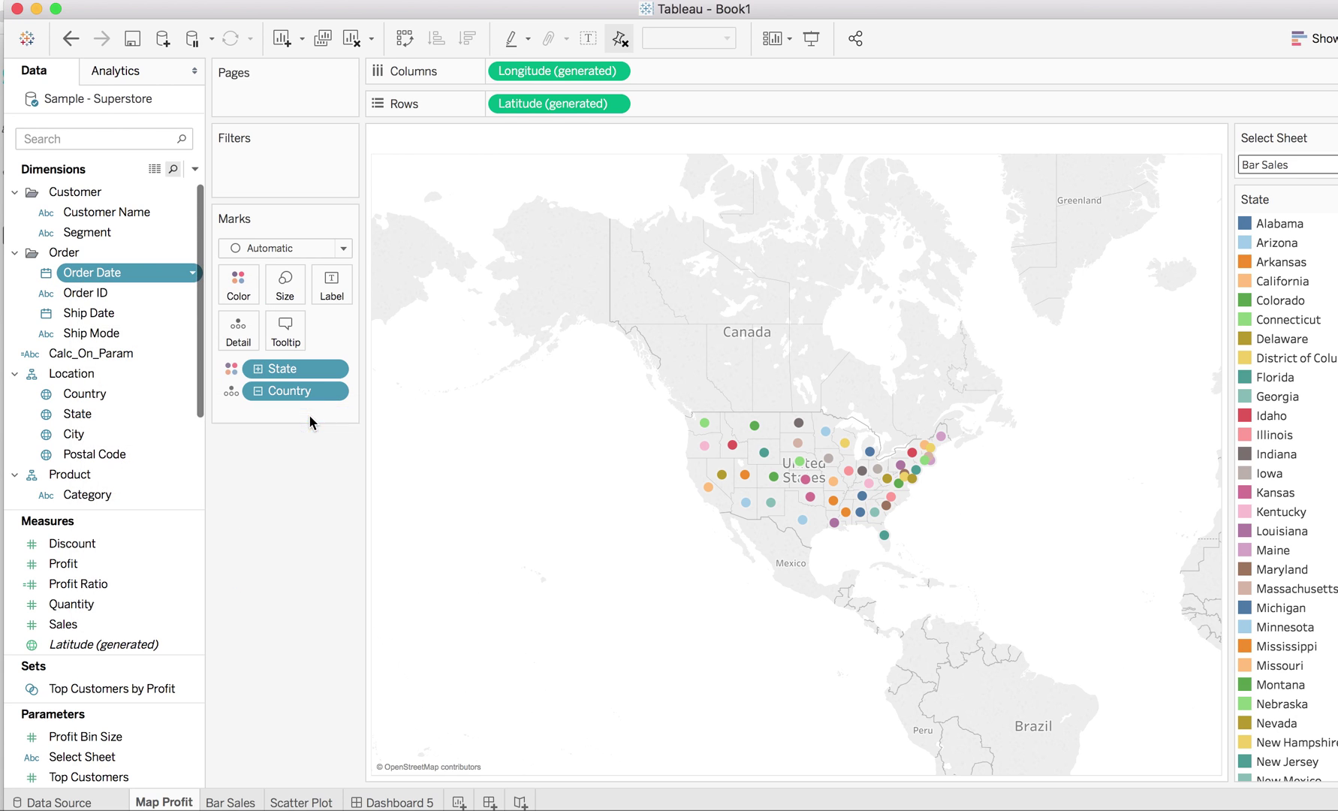
left_click_drag(83, 756, 464, 546)
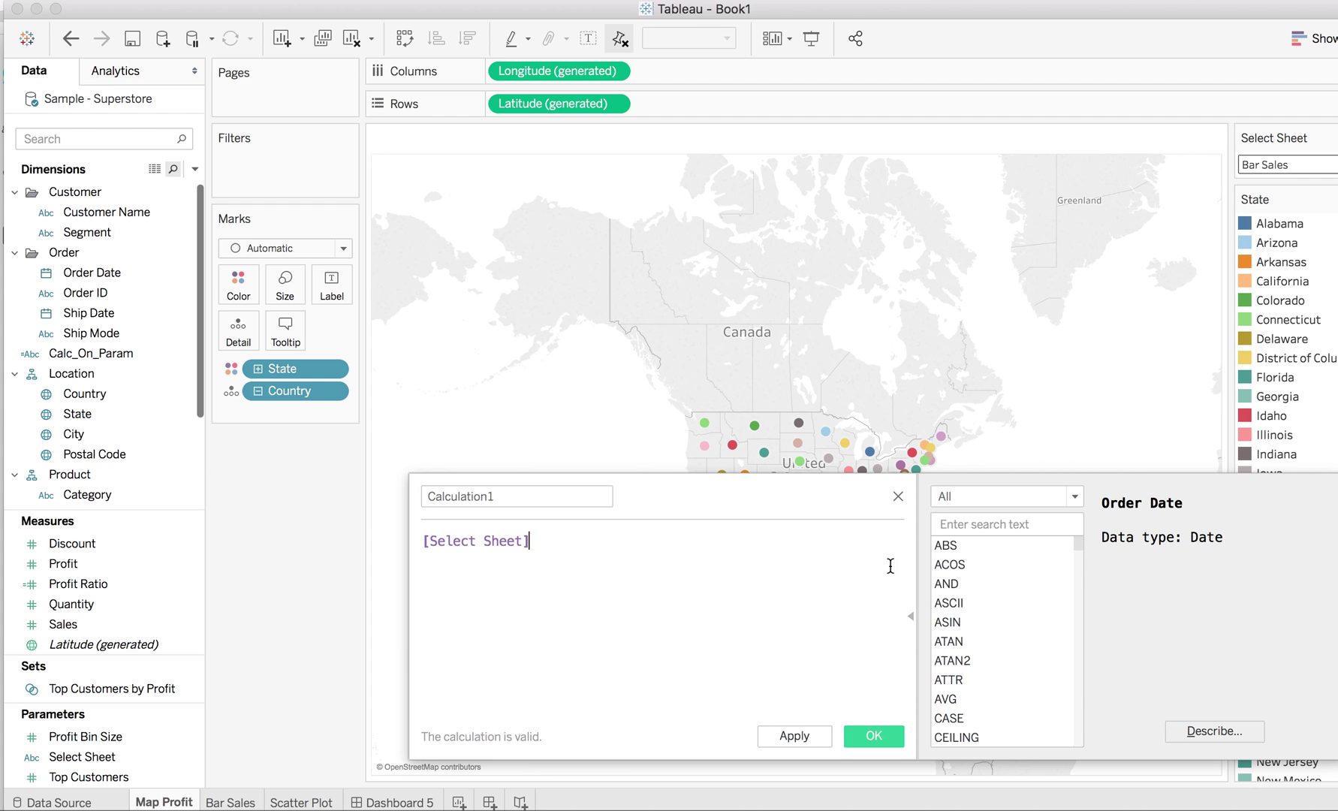
left_click(898, 497)
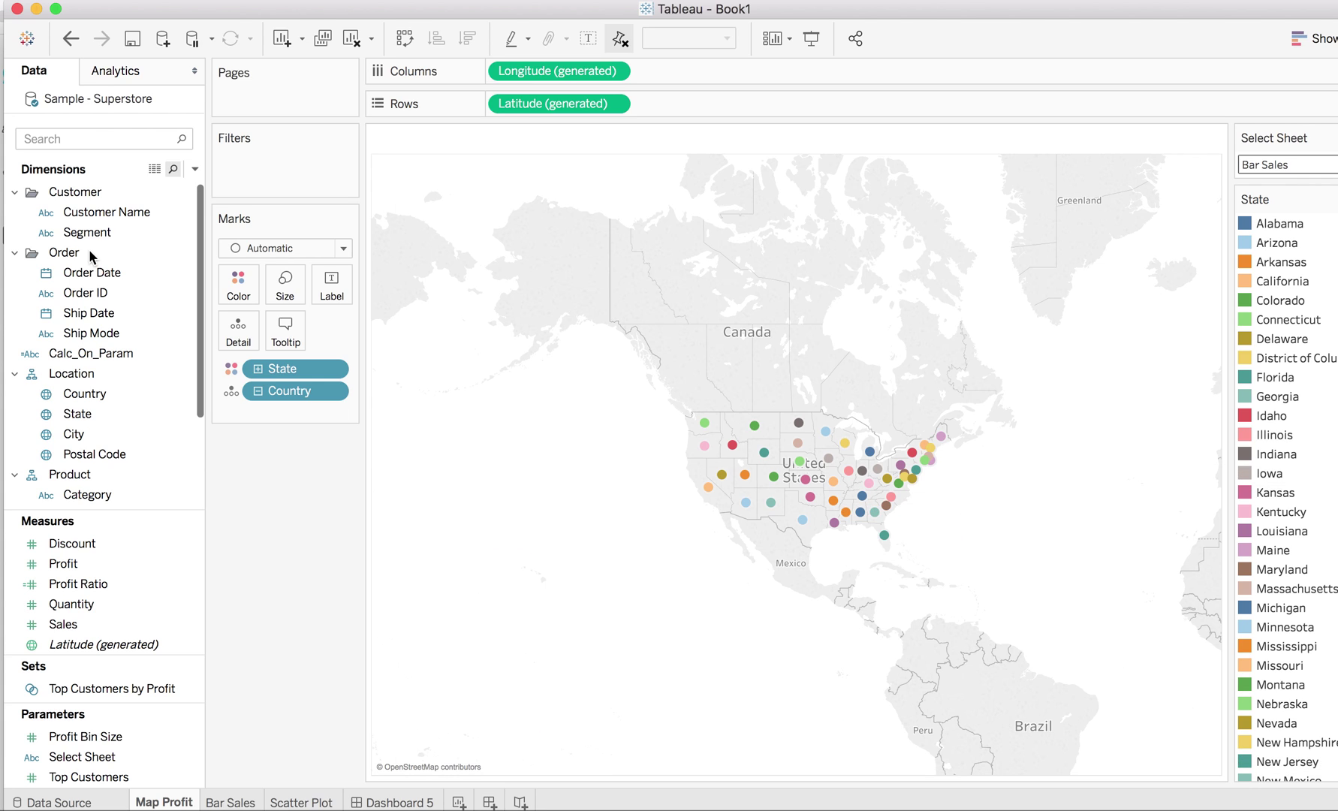
Step: Search the fields for "on" and review the formula of the Calc_On_Param calculated field
left_click(59, 134)
type("on")
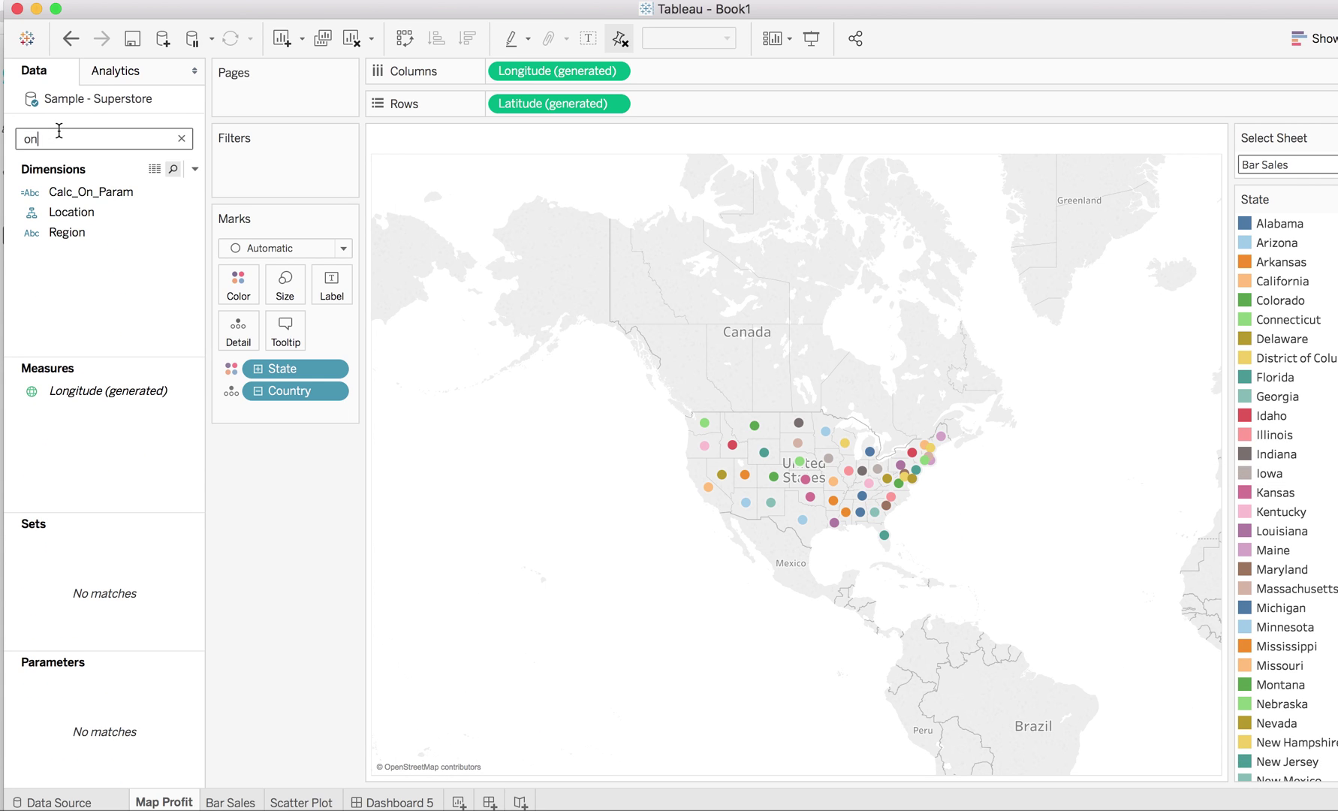
right_click(80, 195)
left_click(113, 305)
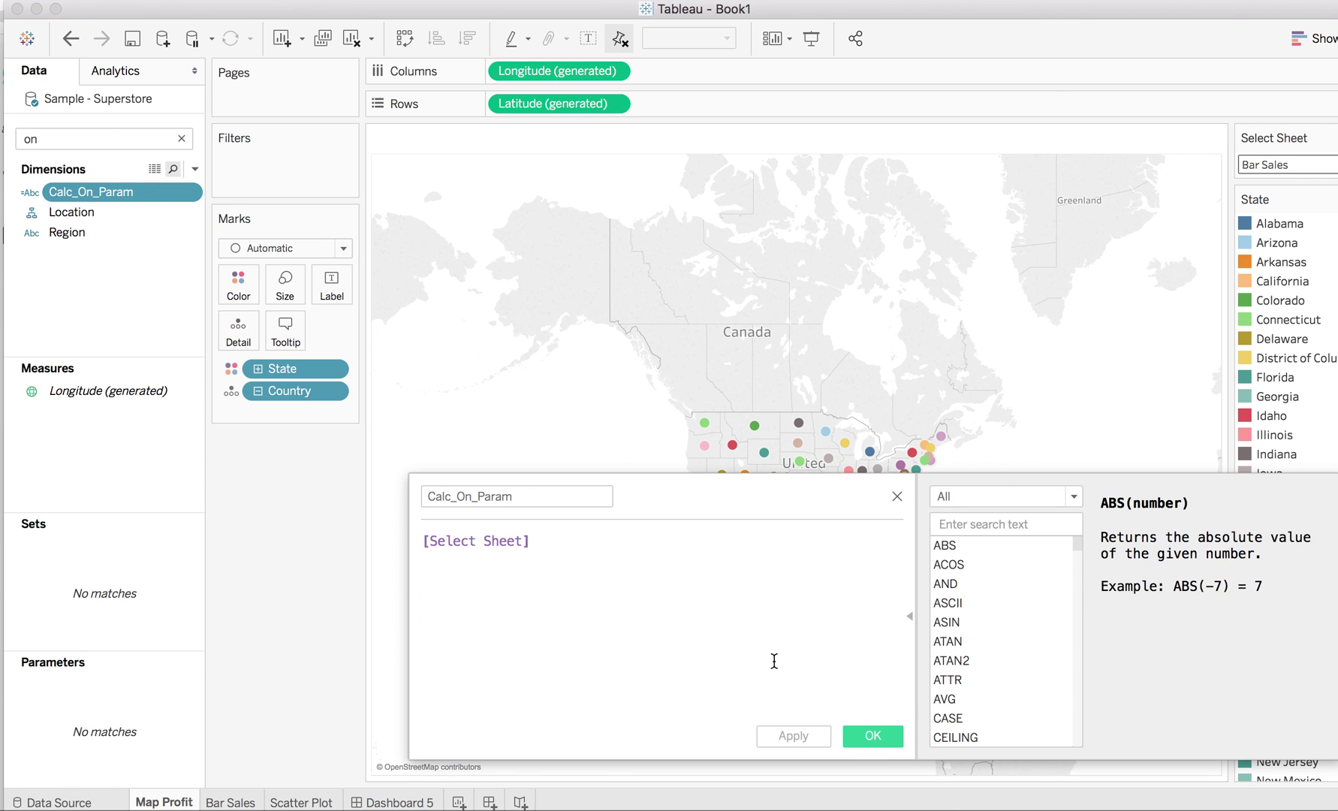
left_click(869, 736)
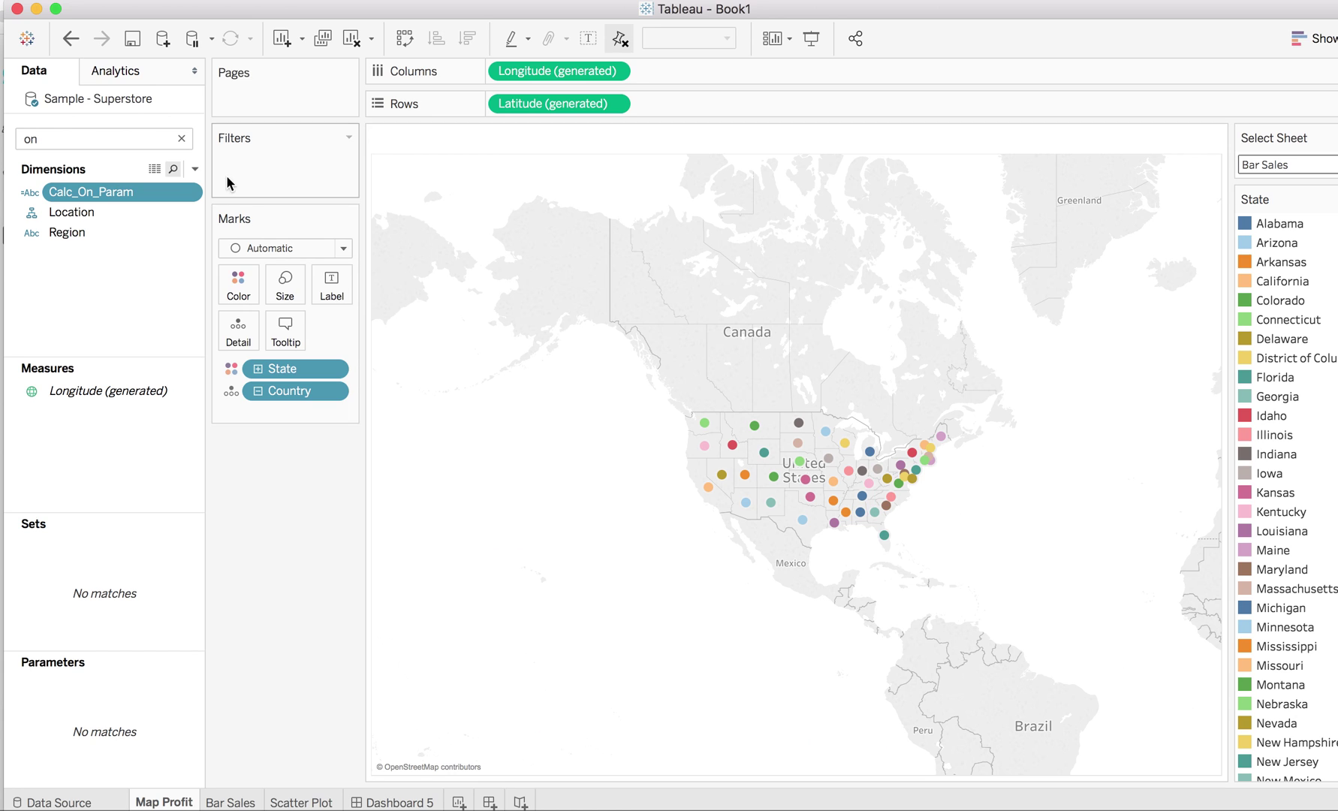
Step: Filter the Map Profit worksheet by Calc_On_Param using a custom value list containing All and Map Profit
left_click_drag(109, 194, 256, 165)
left_click(634, 218)
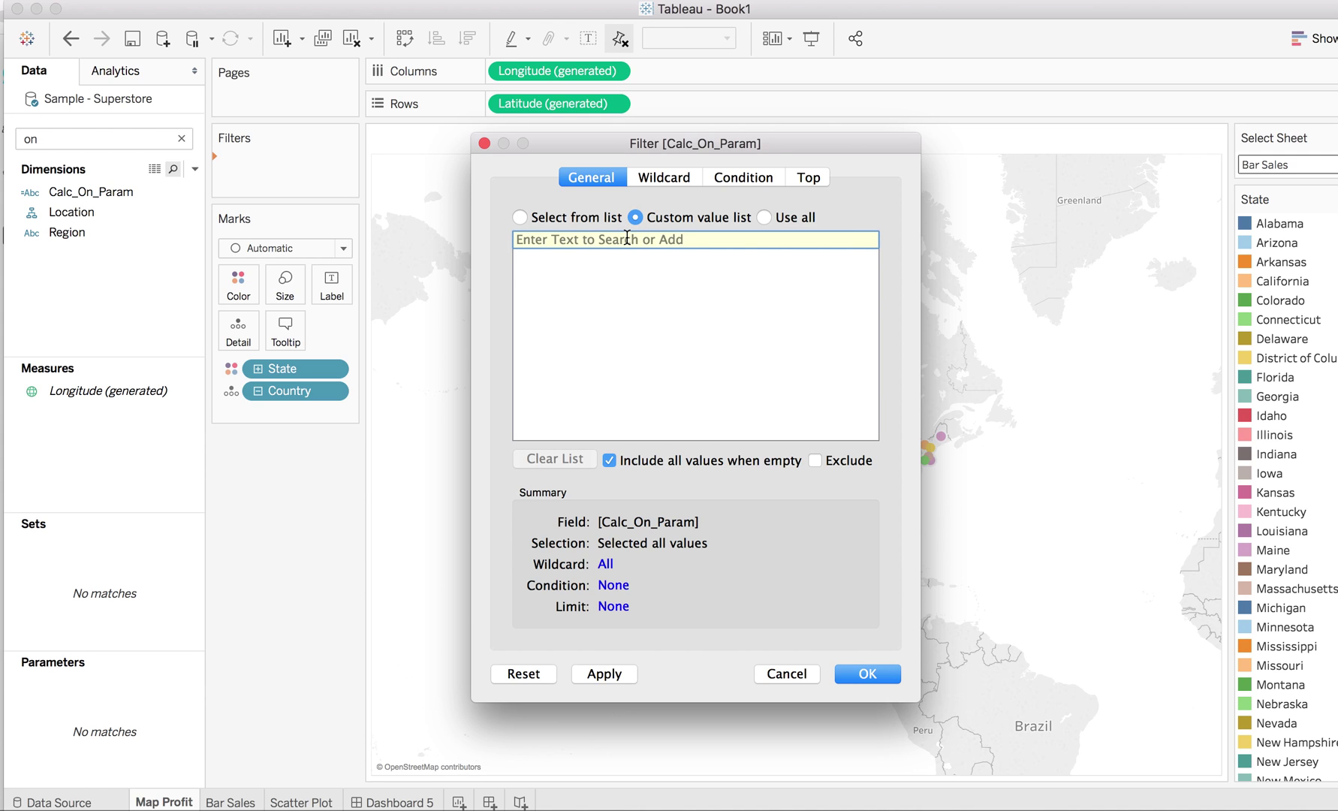
left_click(627, 238)
type("All")
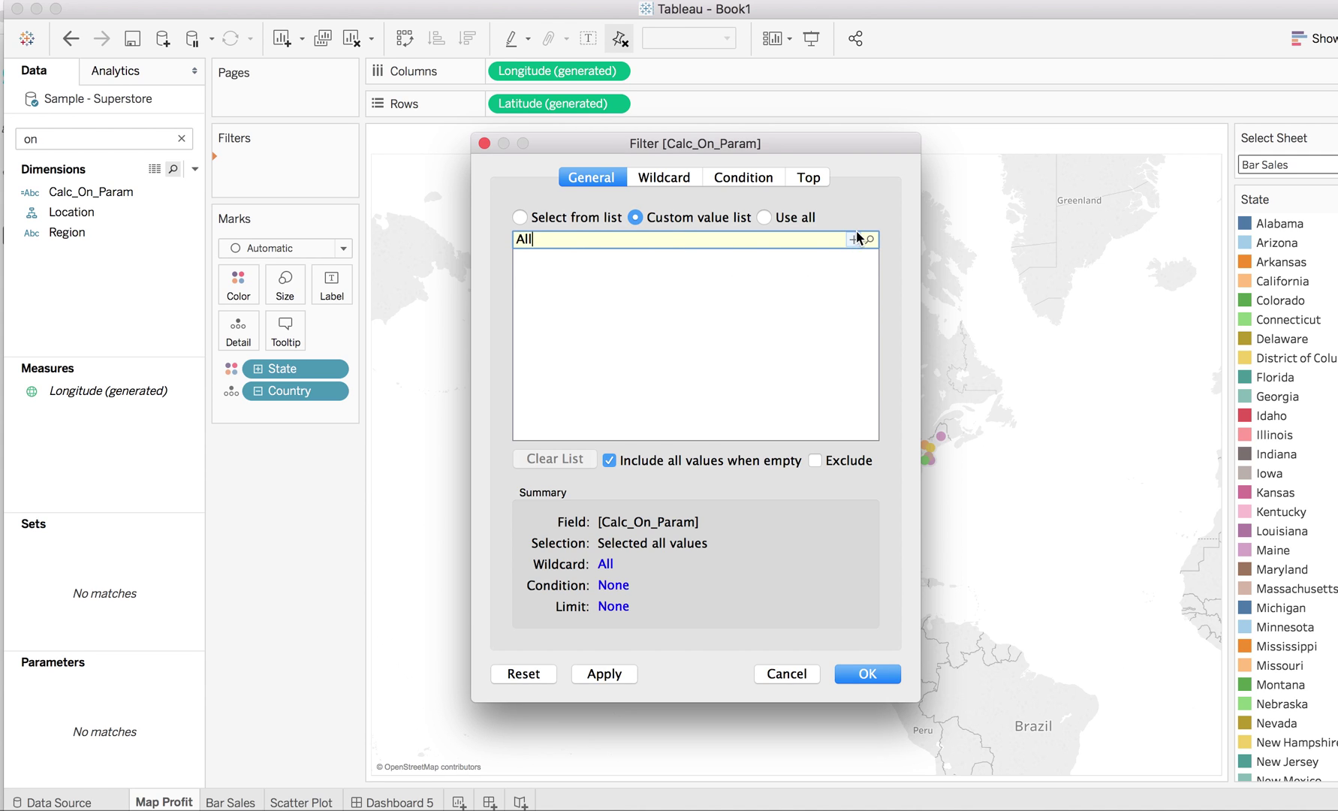
left_click(857, 238)
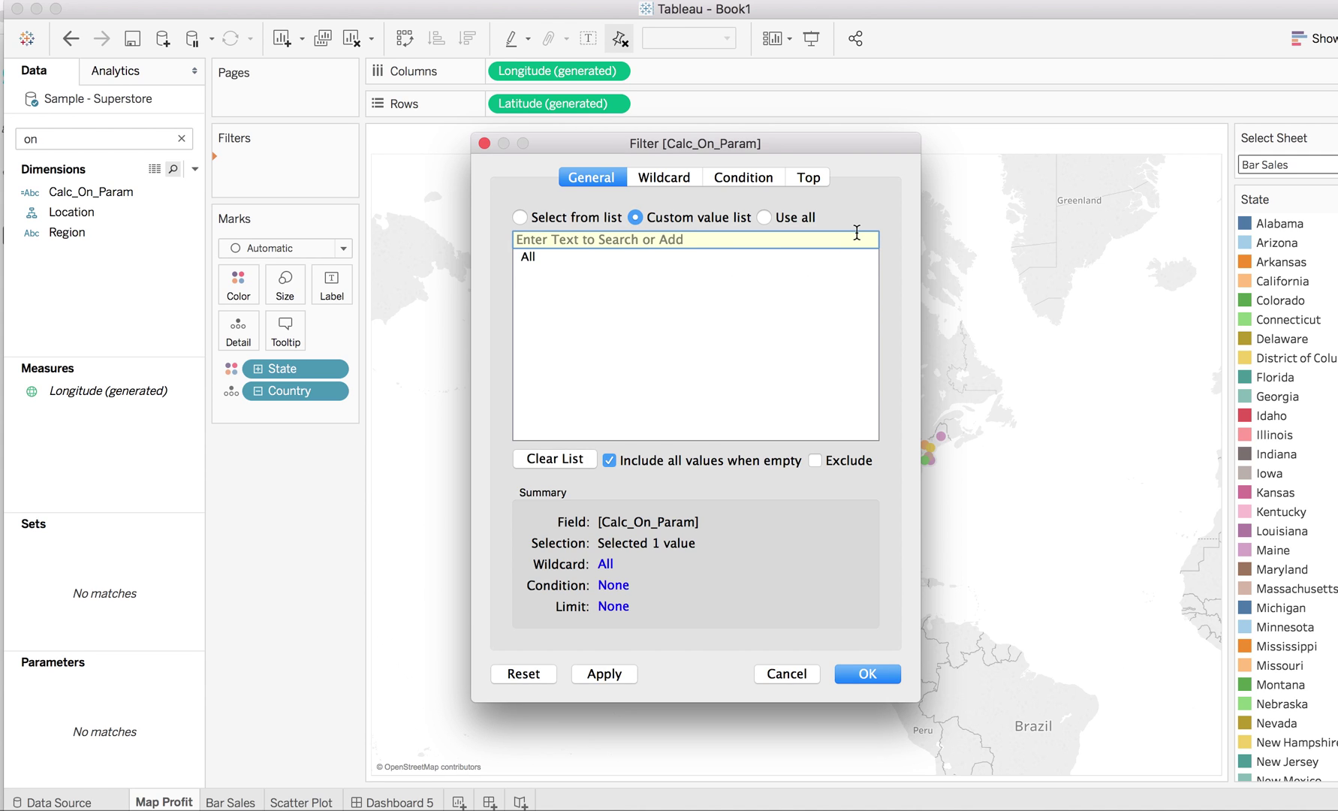
left_click(557, 239)
type("Map Profi")
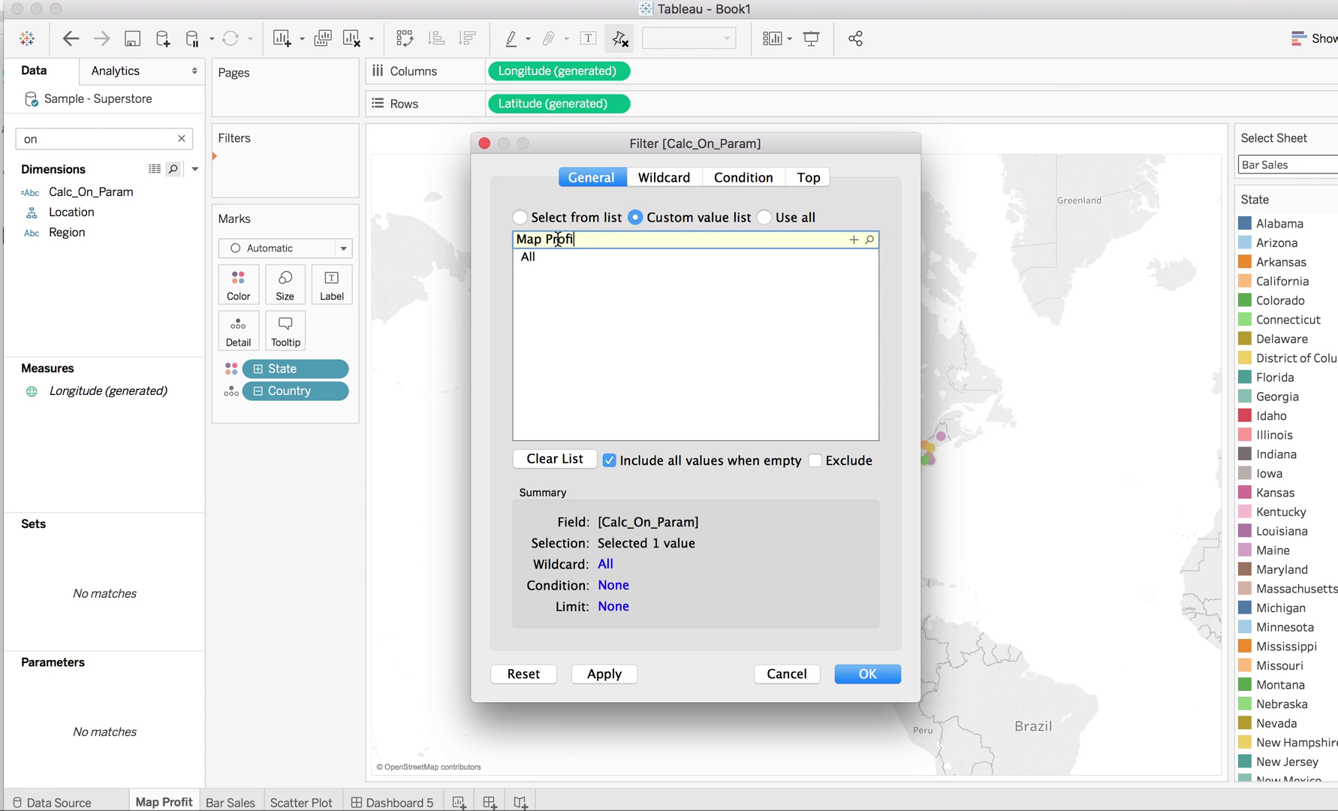
type("t")
left_click(856, 239)
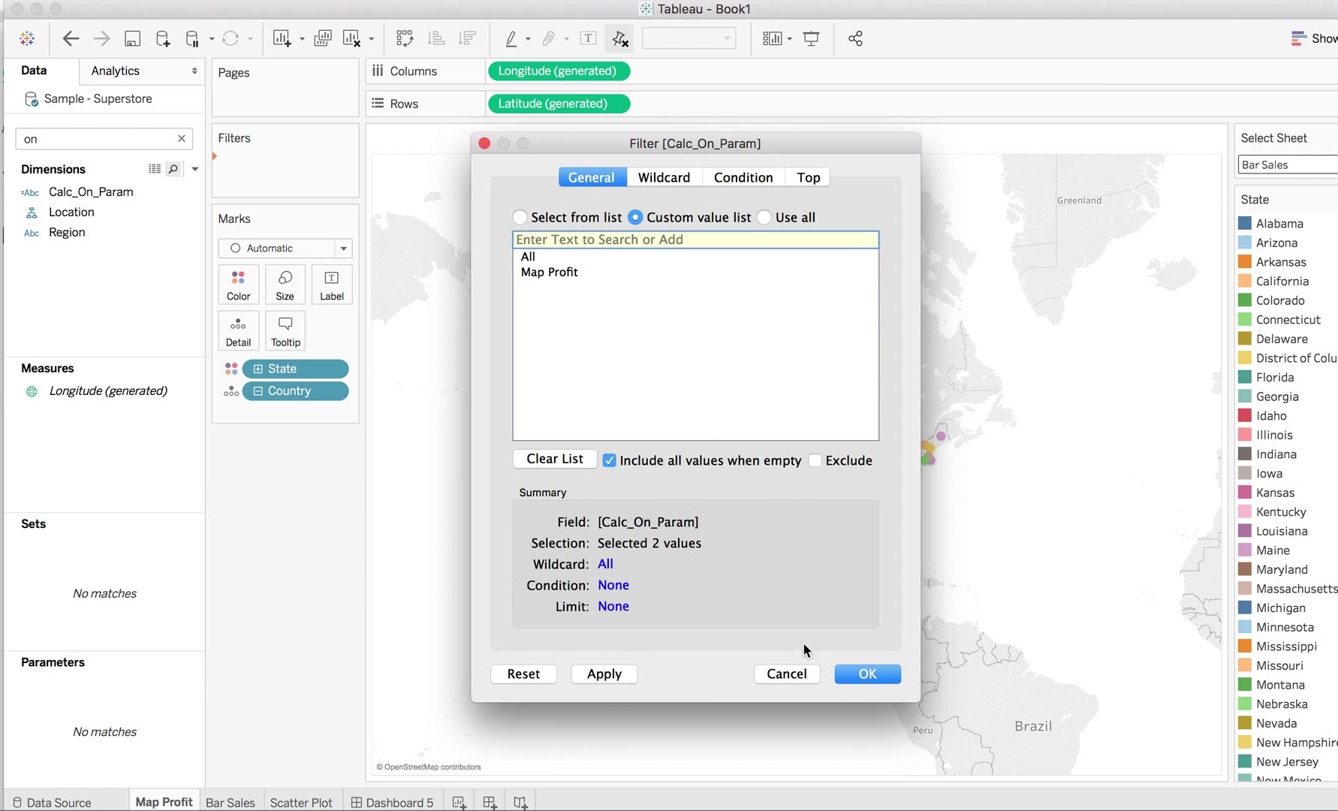
left_click(863, 674)
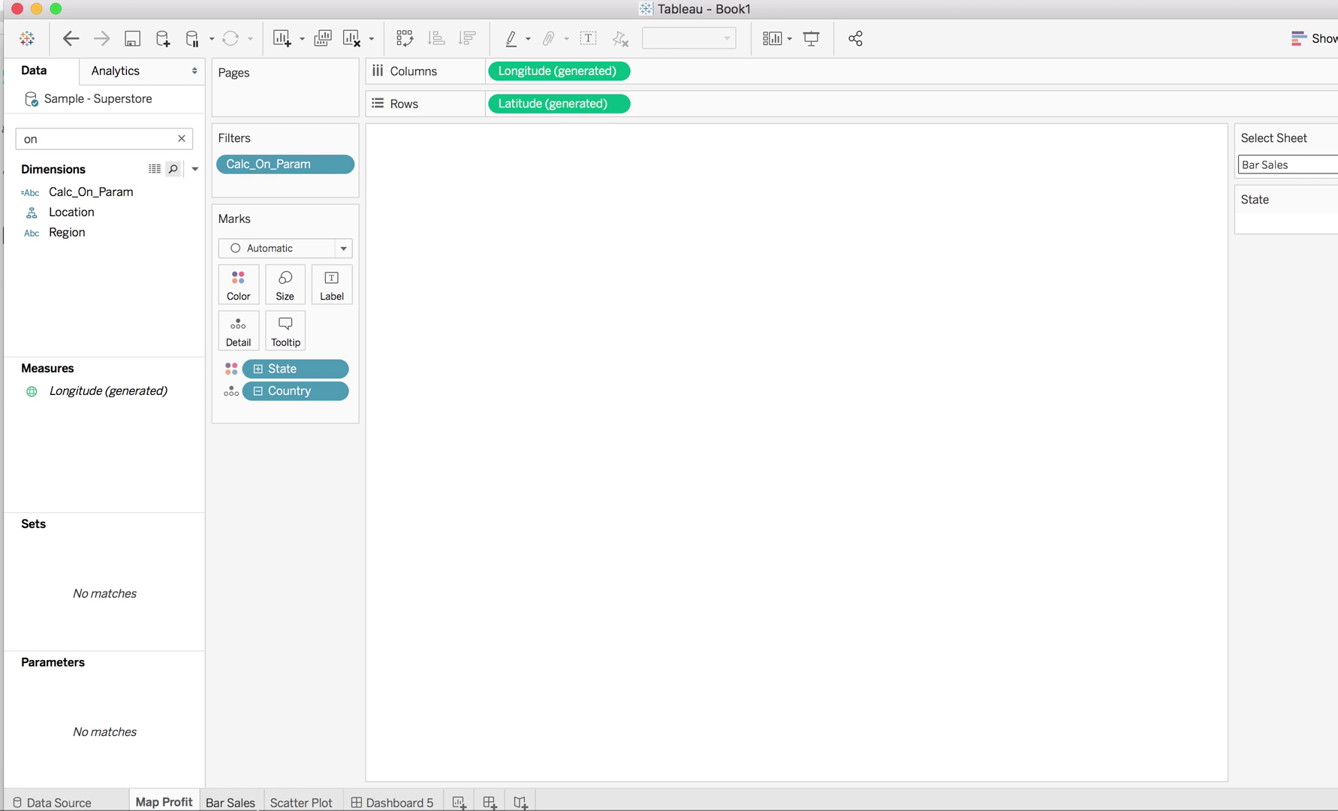
Step: Filter the Bar Sales worksheet by Calc_On_Param using a custom value list containing All and Bar Sales
left_click(235, 802)
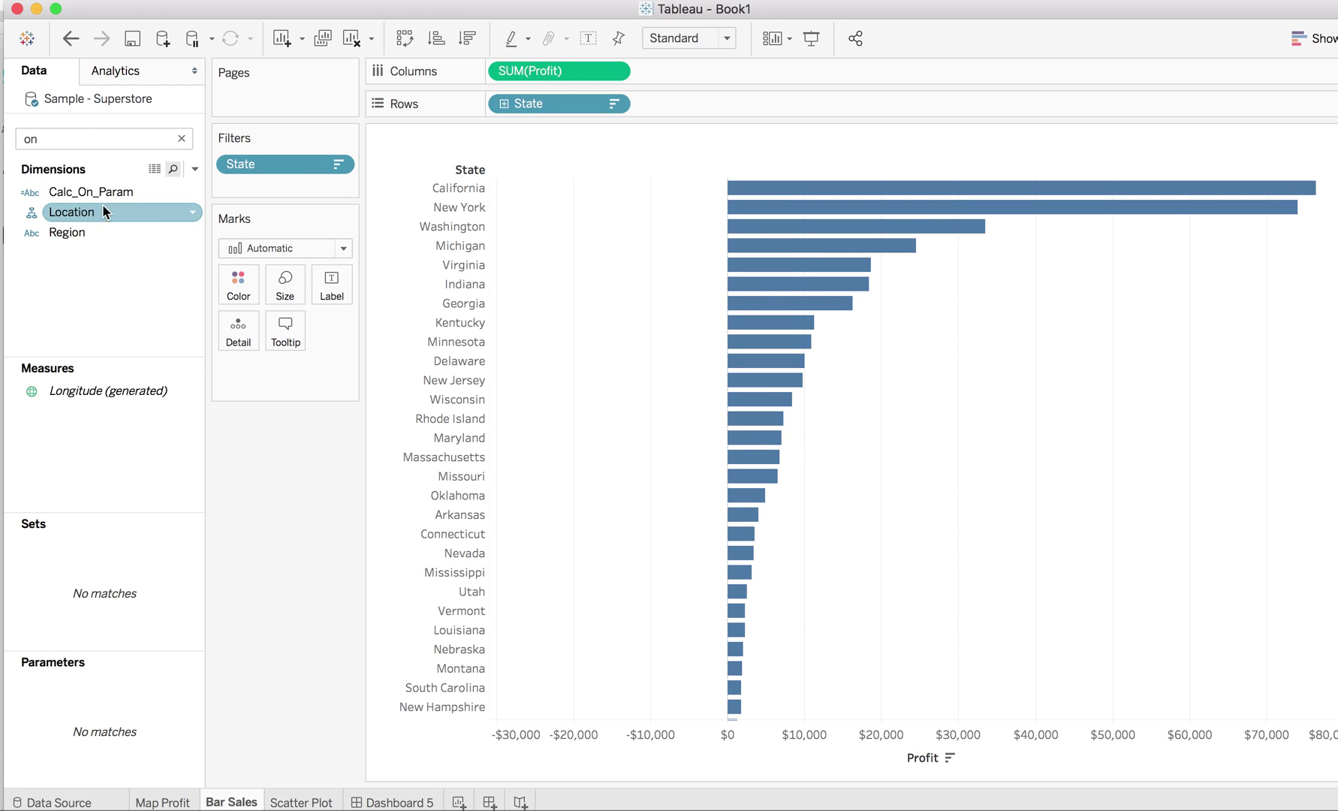
left_click_drag(94, 193, 262, 183)
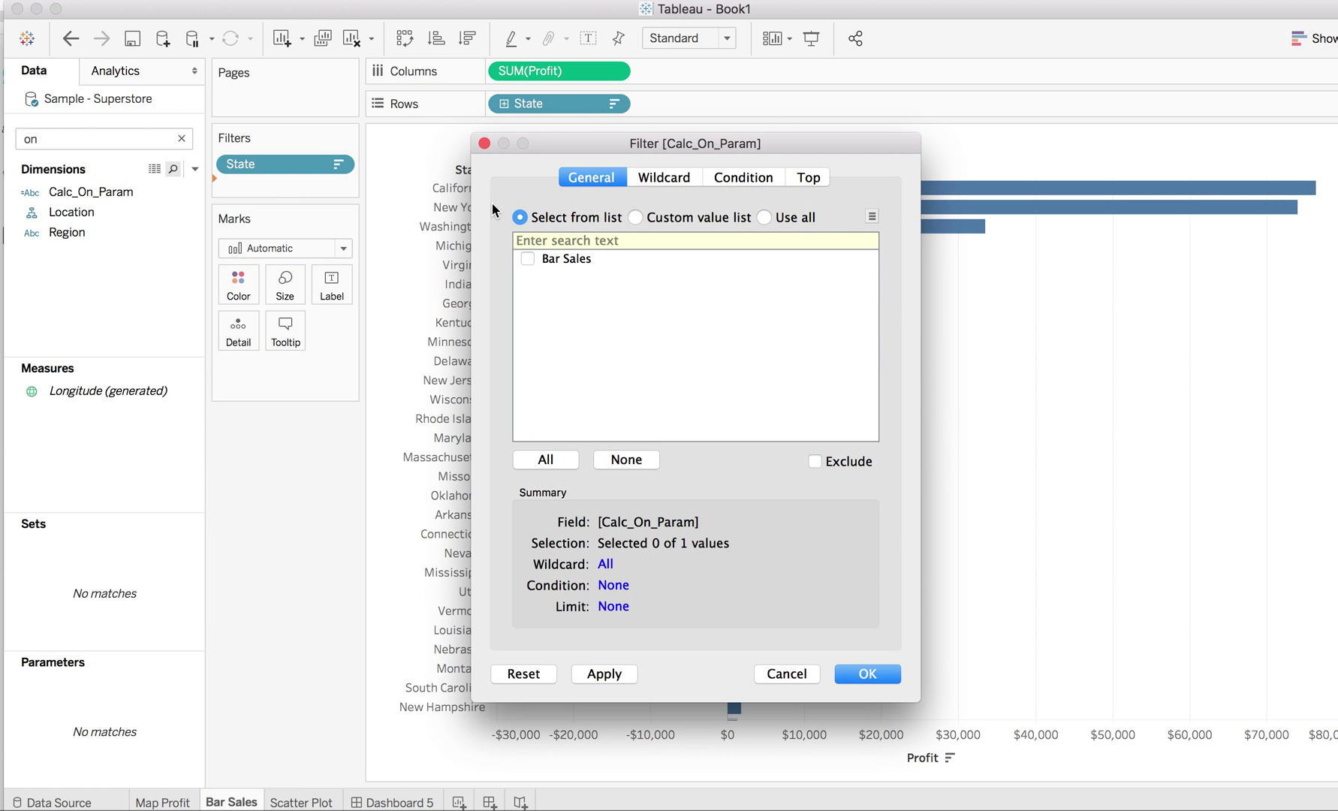
left_click(634, 217)
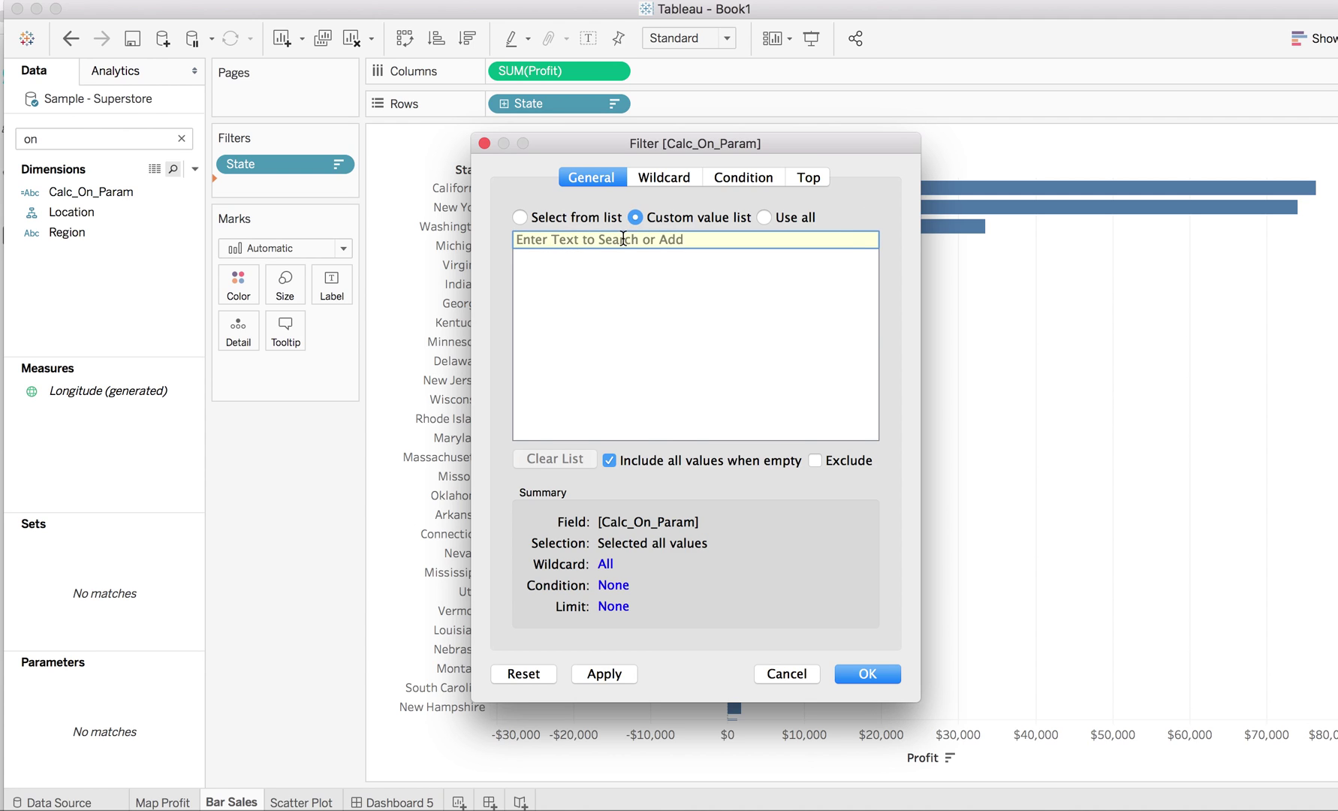
type("All")
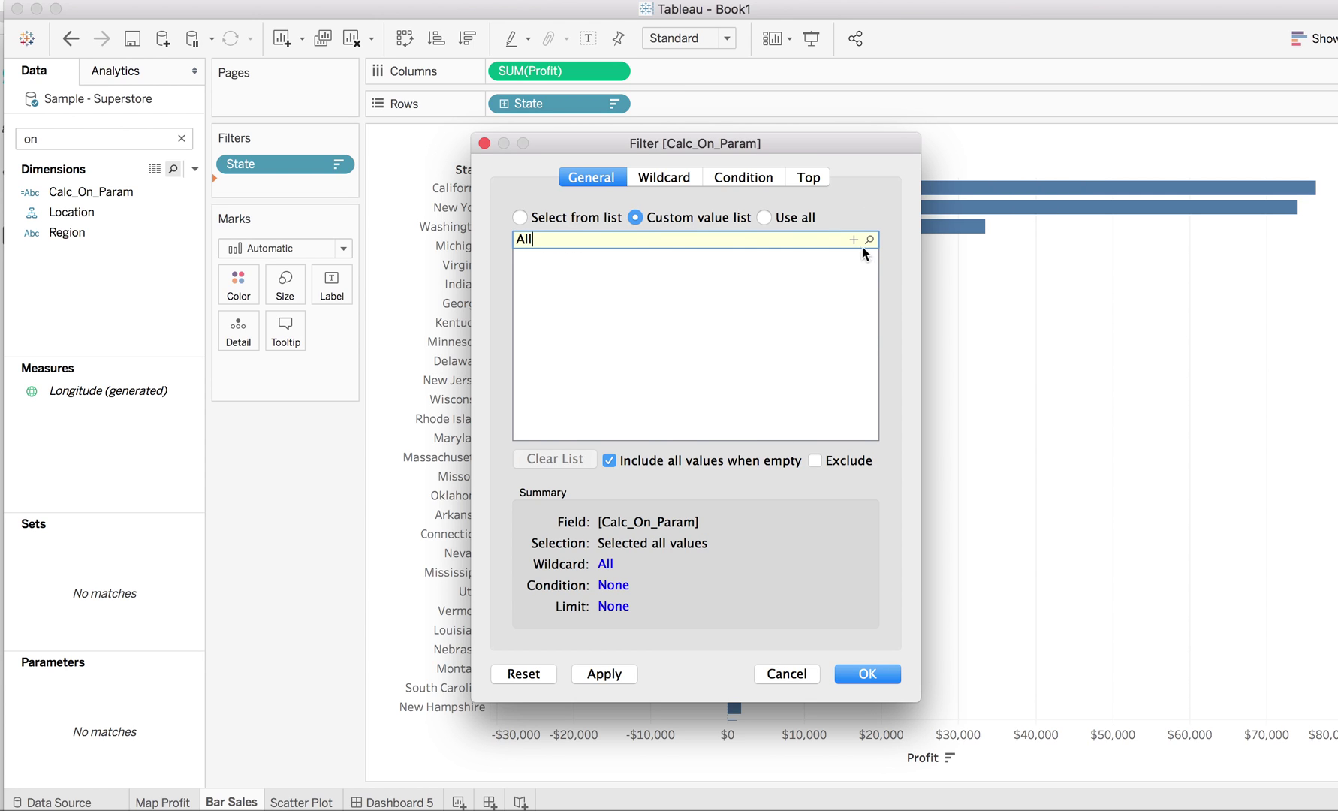
left_click(857, 240)
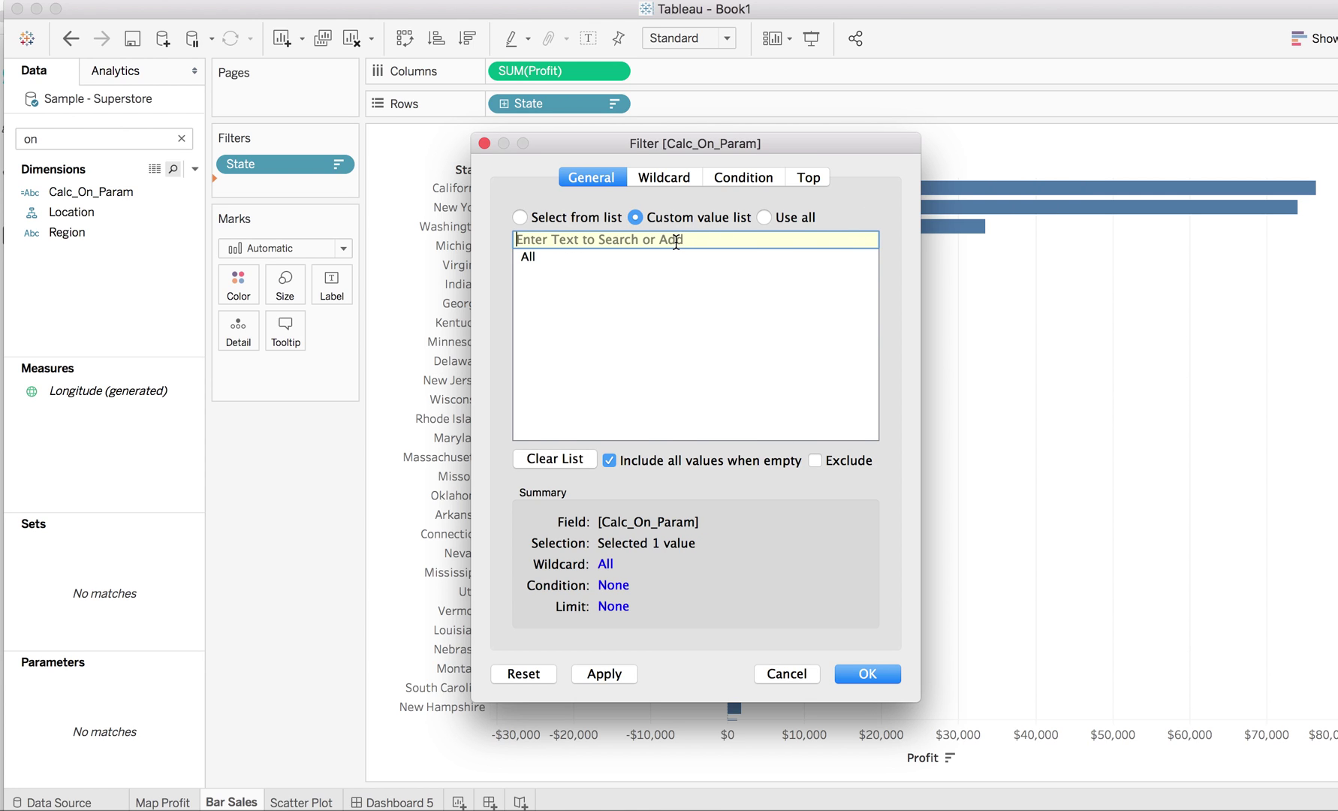
type("Bar S")
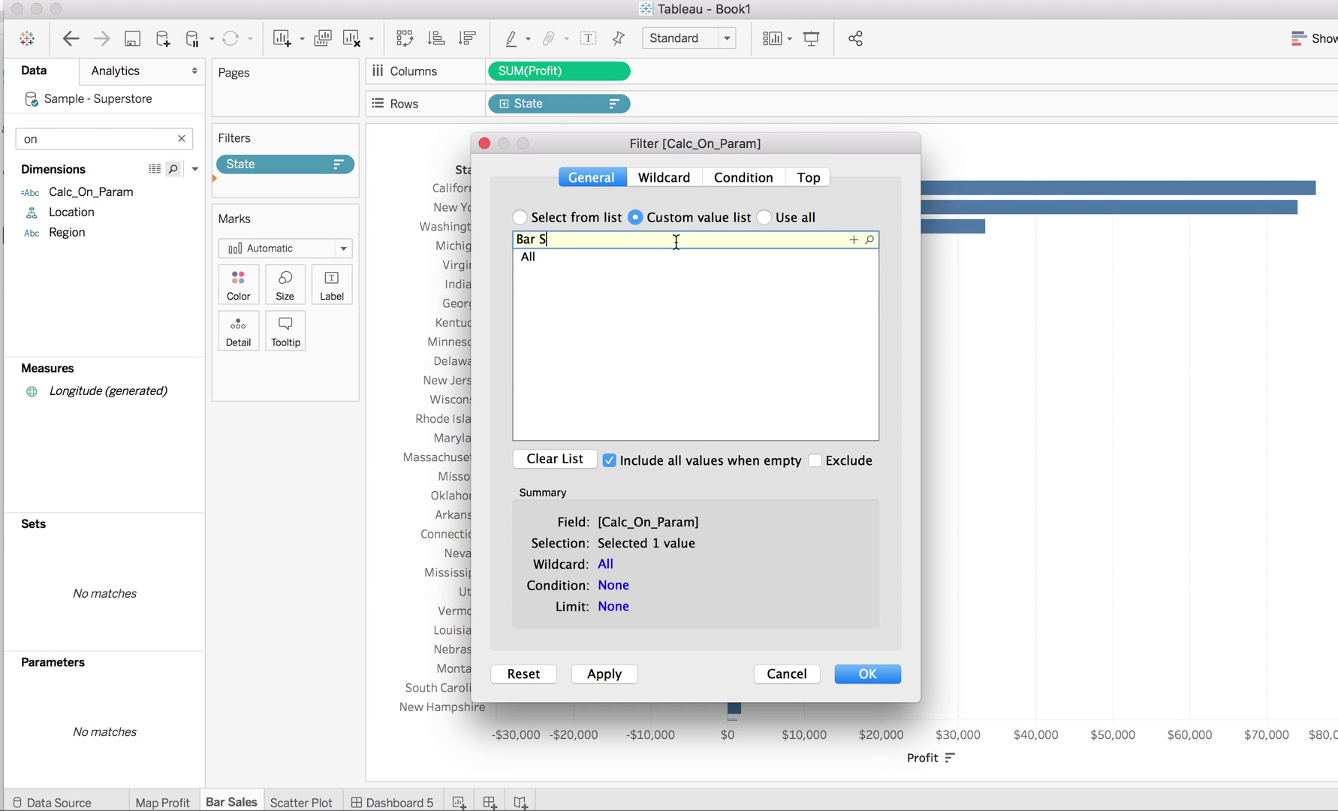
type("ales")
left_click(854, 239)
left_click(868, 674)
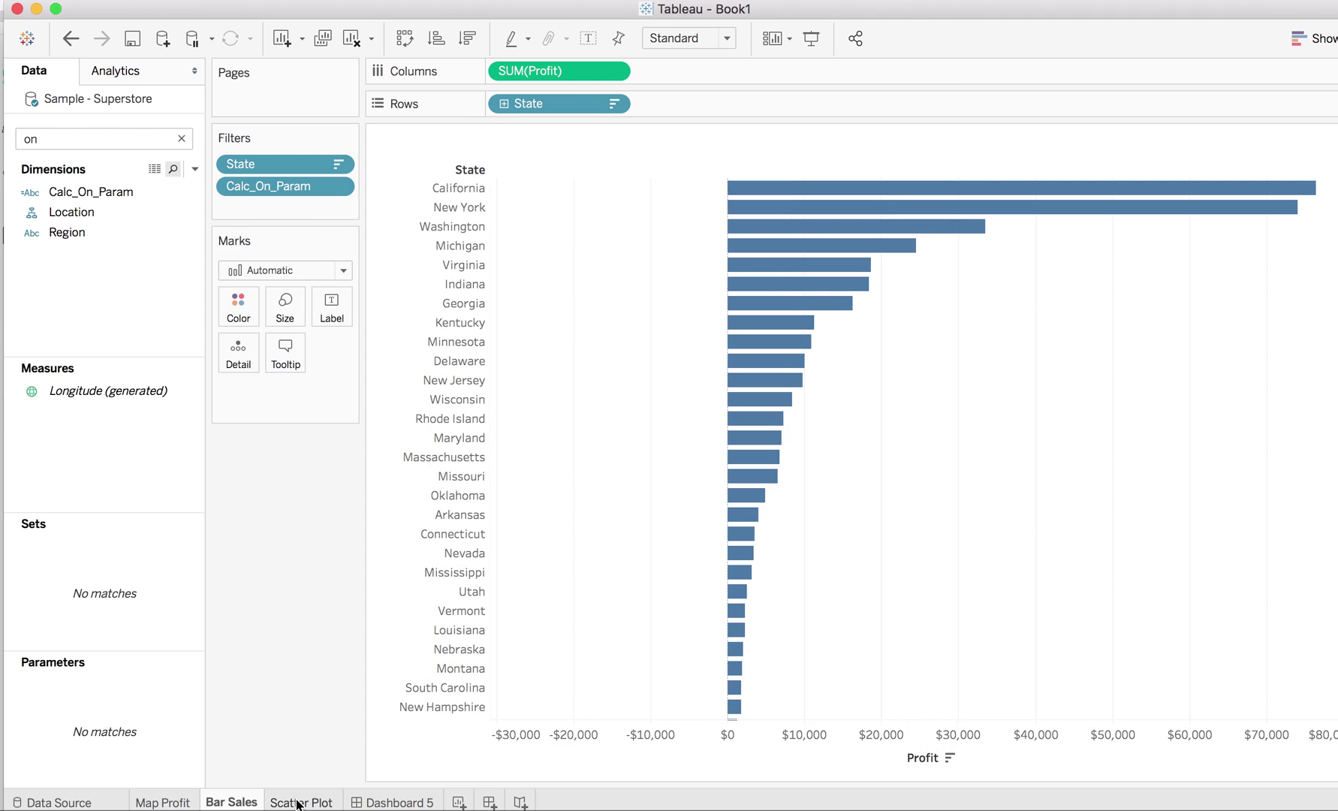
Step: Filter the Scatter Plot worksheet by Calc_On_Param using a custom value list containing All and Scatter Plot
left_click(300, 802)
left_click_drag(107, 190, 252, 163)
left_click(636, 218)
type("All")
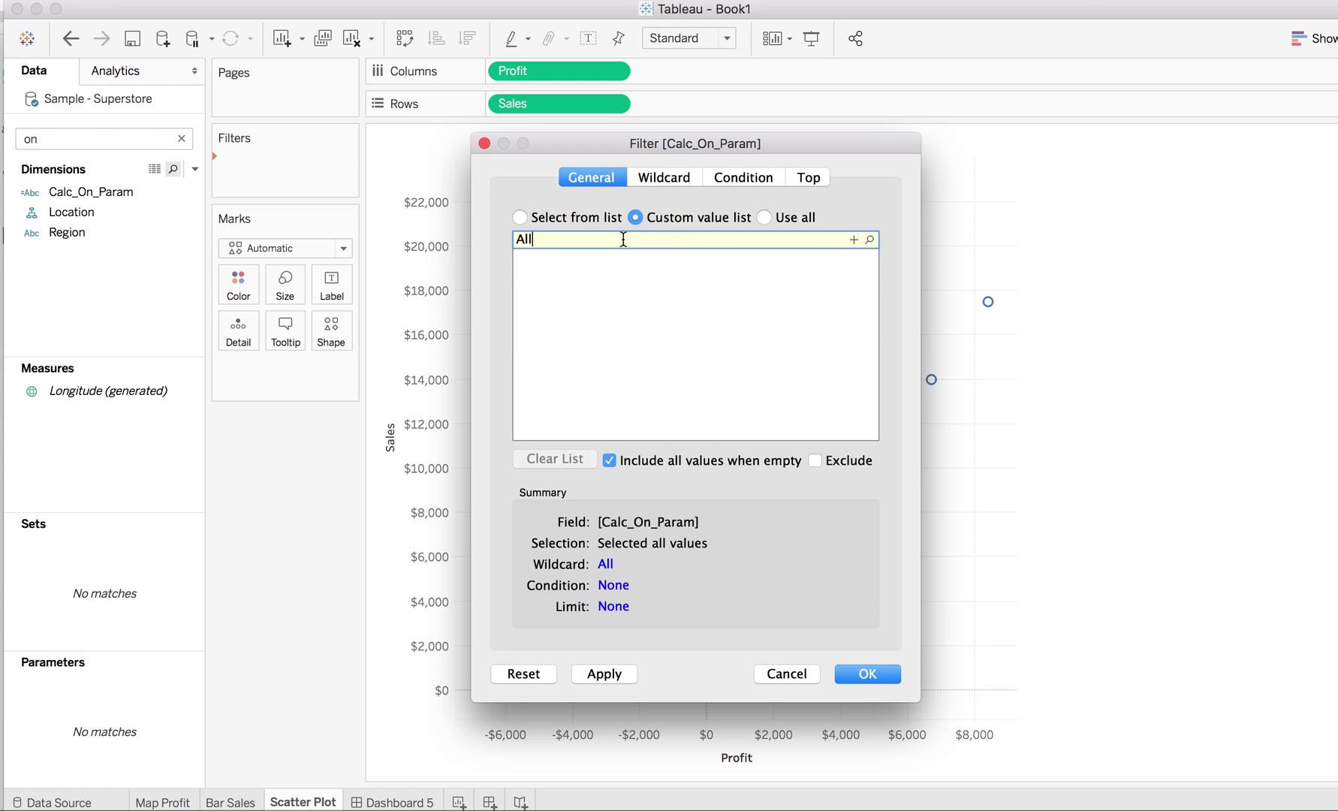
left_click(853, 239)
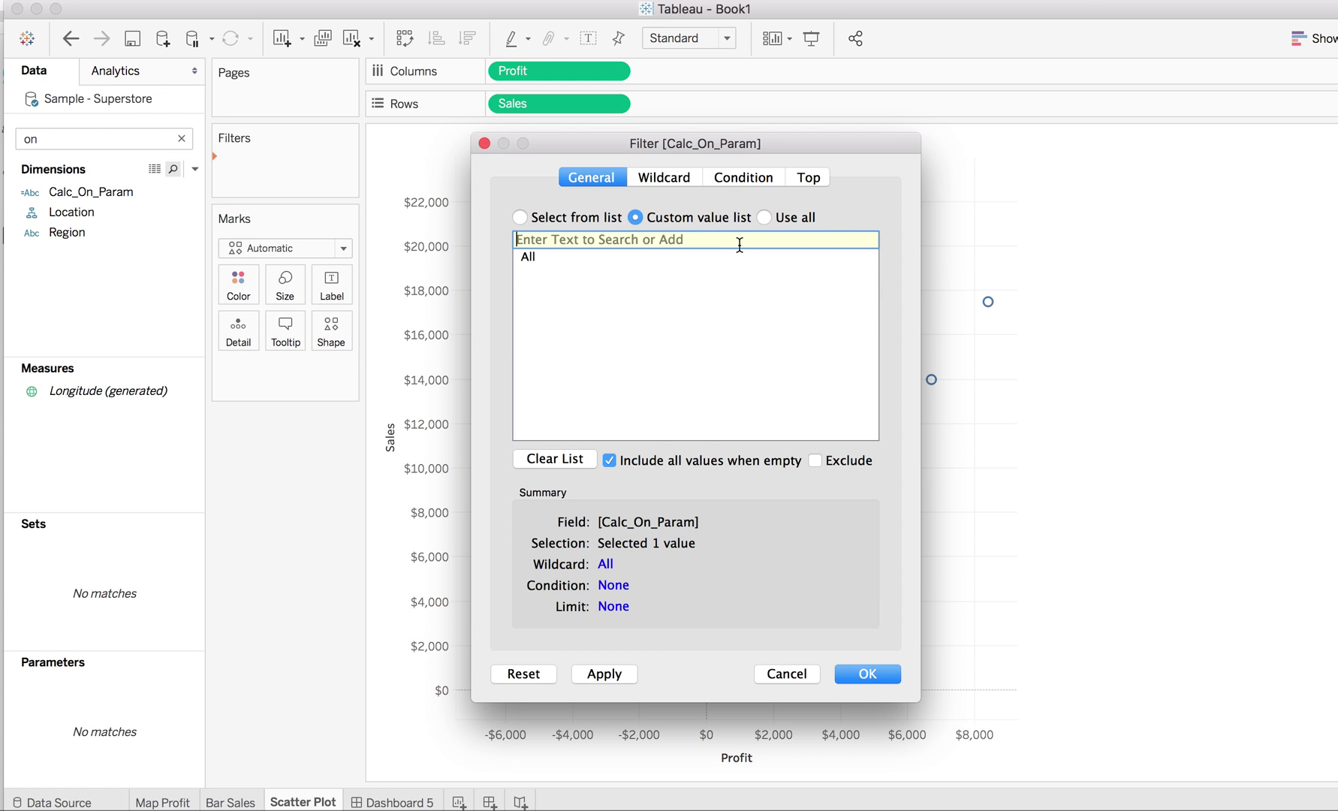
type("Scatter Plot")
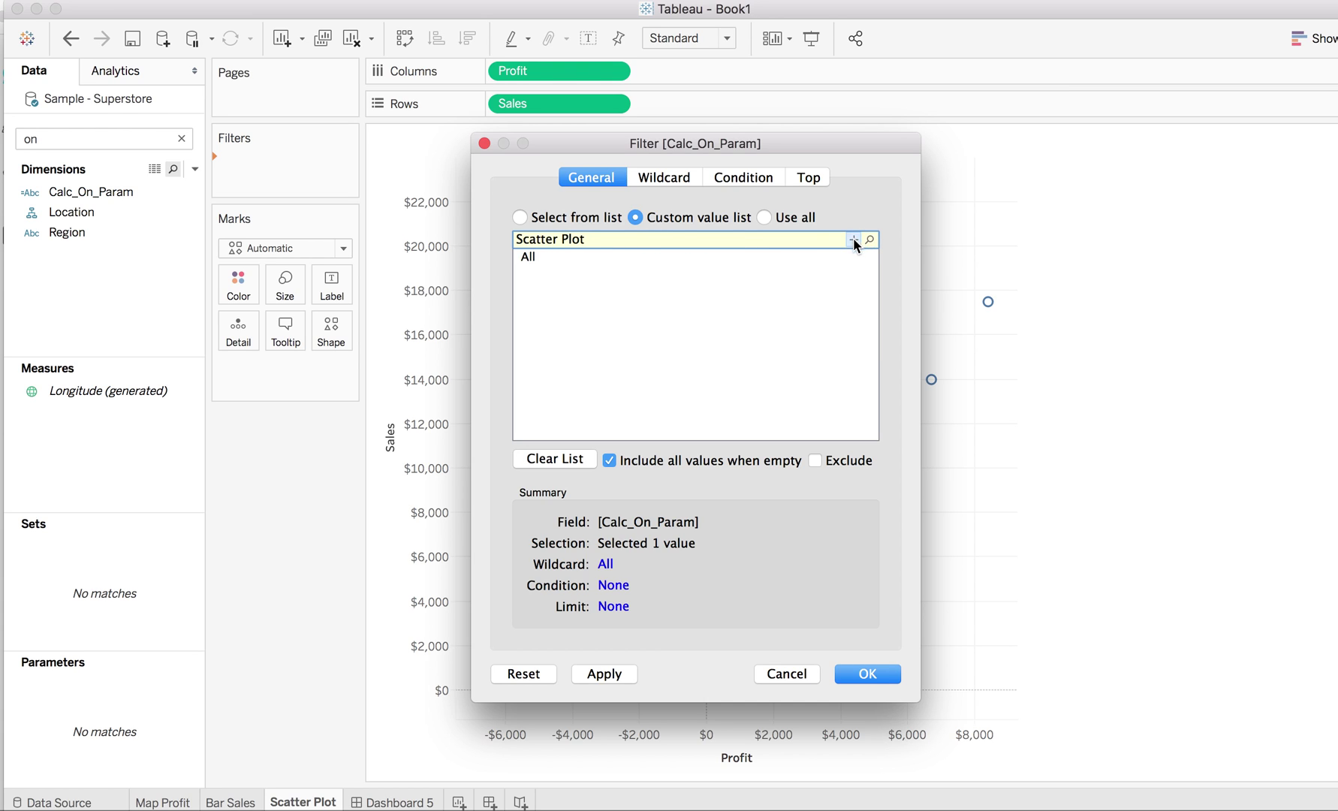
left_click(853, 239)
left_click(848, 673)
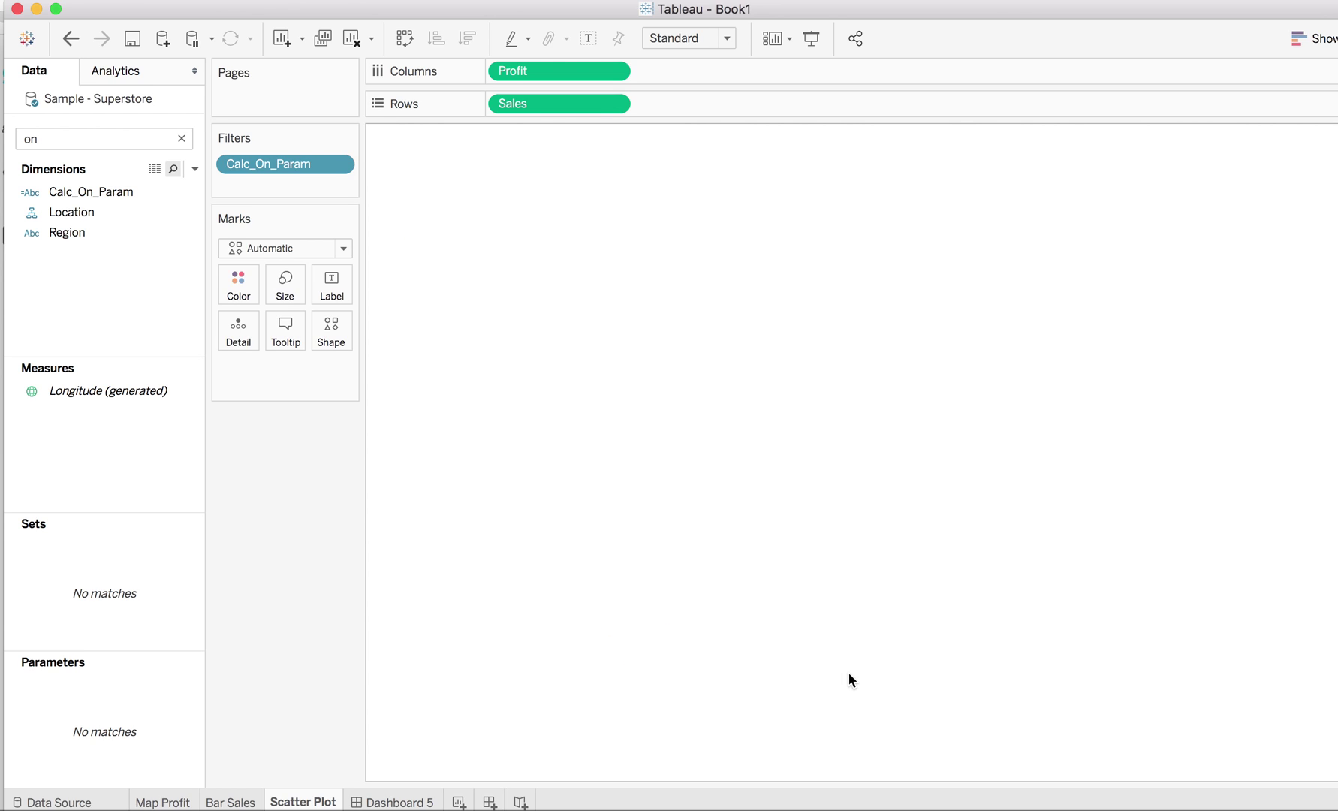
Step: Review the custom value list of the Calc_On_Param filter on the Scatter Plot worksheet
left_click(338, 165)
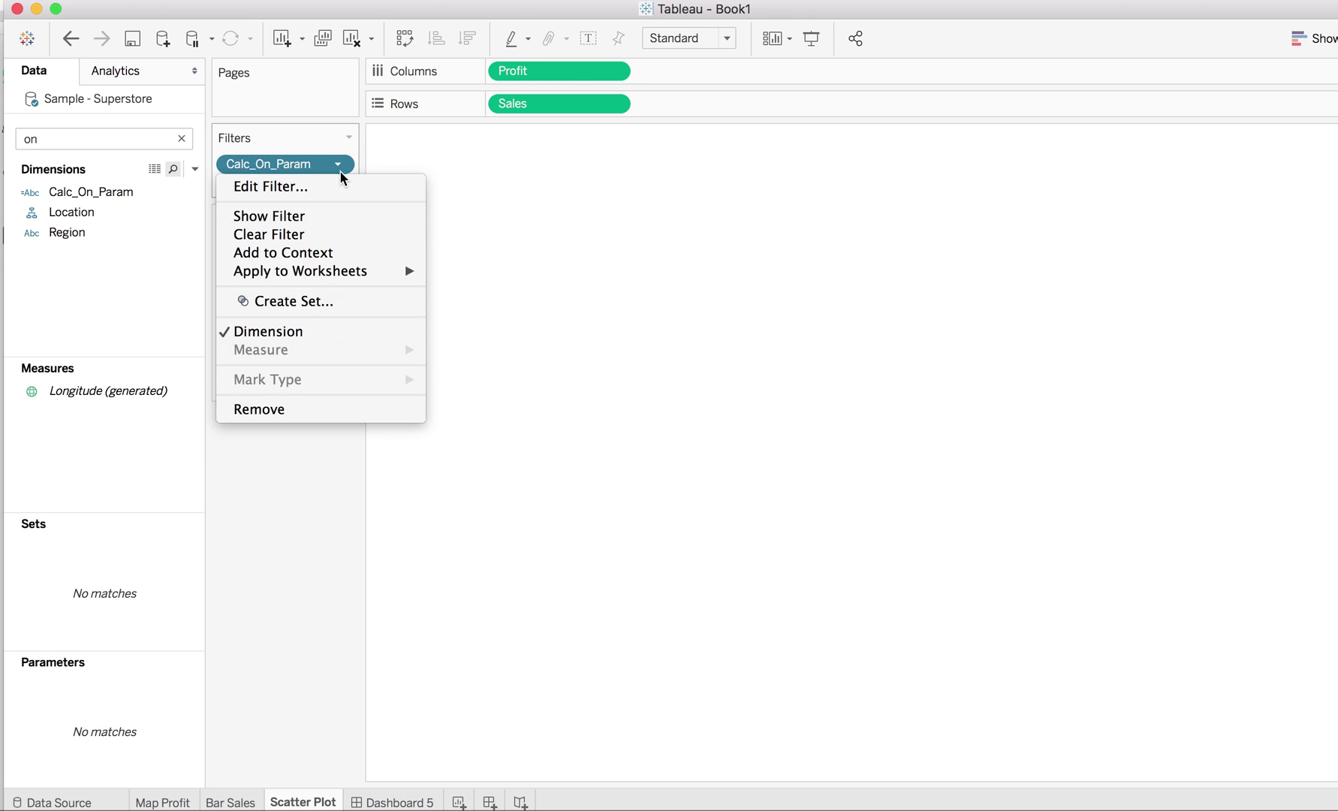
left_click(338, 195)
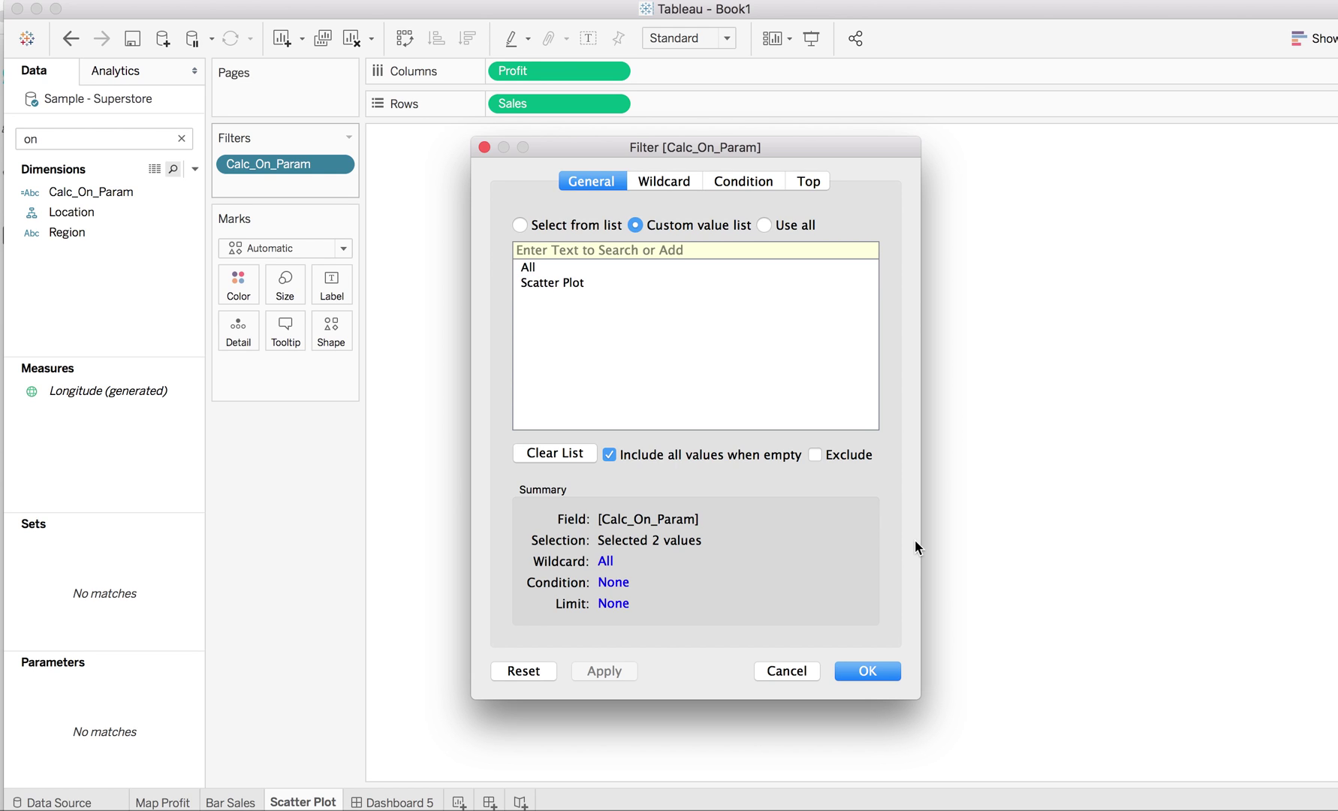
left_click(879, 669)
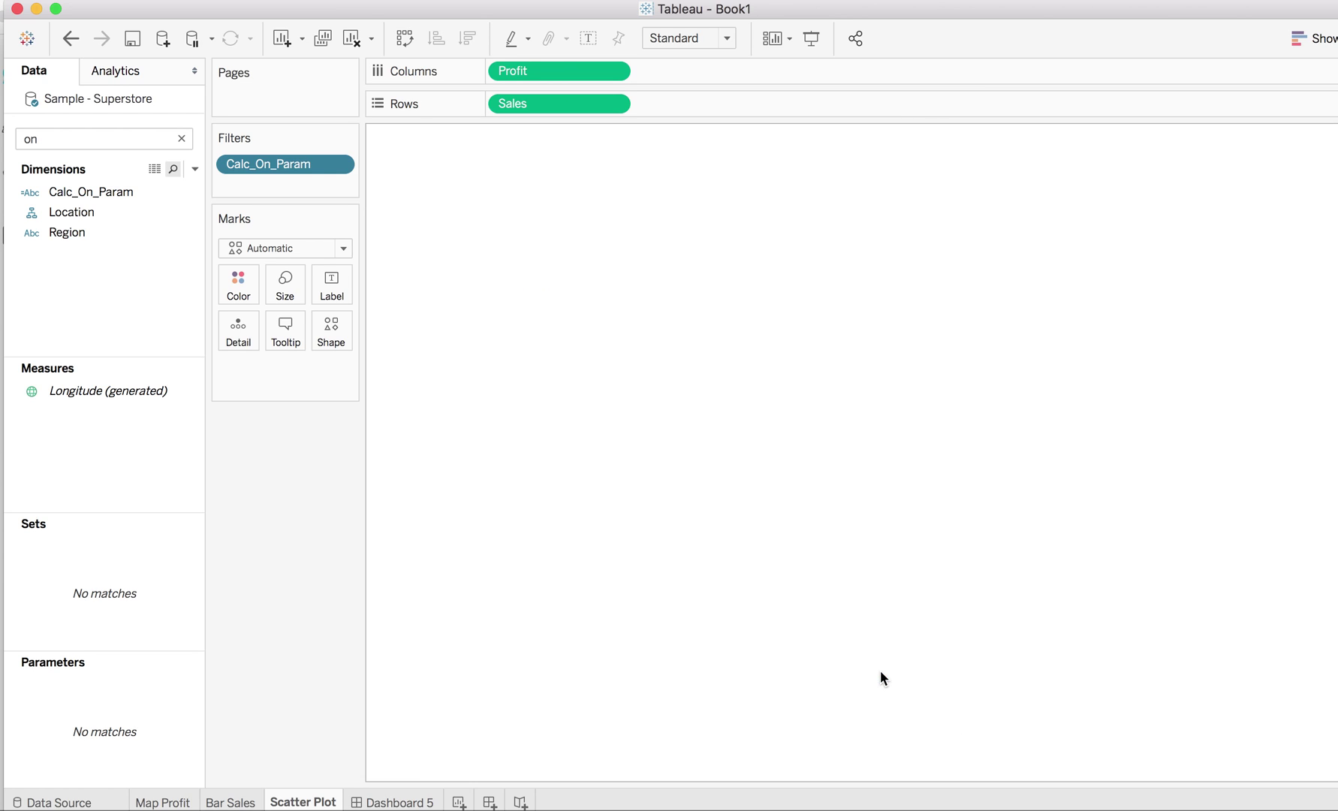
Step: Create a new dashboard containing the Map Profit sheet and set its Select Sheet parameter to All
left_click(489, 802)
left_click_drag(90, 244, 370, 213)
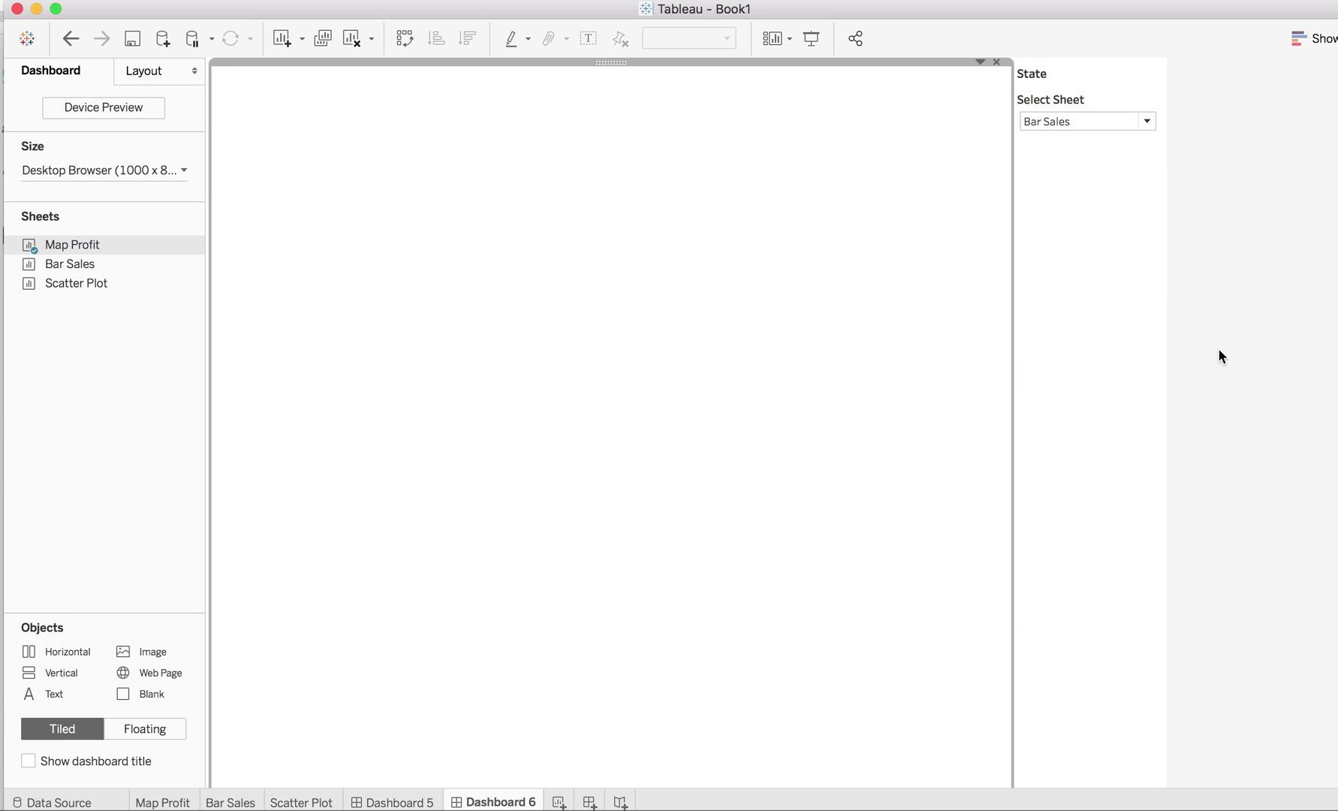
left_click(1147, 125)
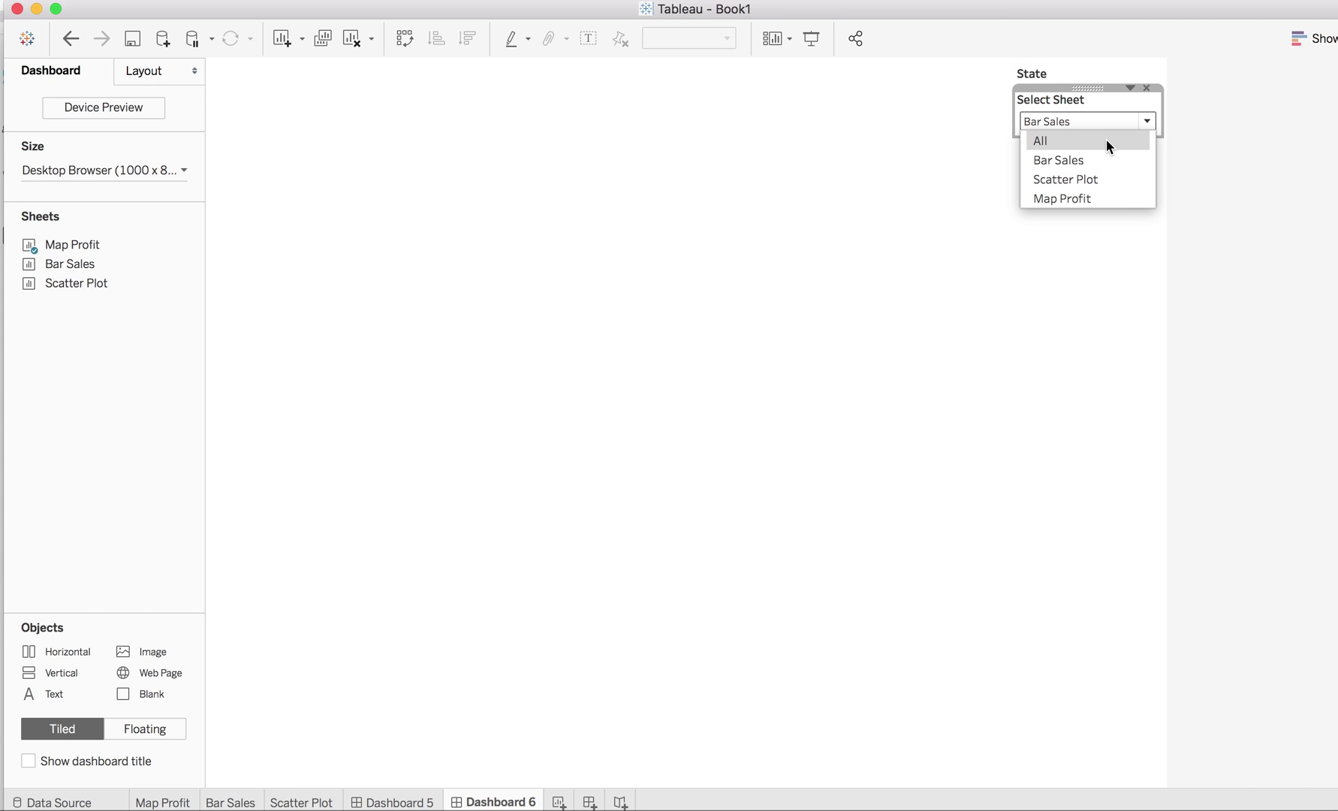
left_click(1106, 139)
Step: Add the Bar Sales sheet below the map and the Scatter Plot sheet below the bar chart
left_click_drag(70, 263, 762, 587)
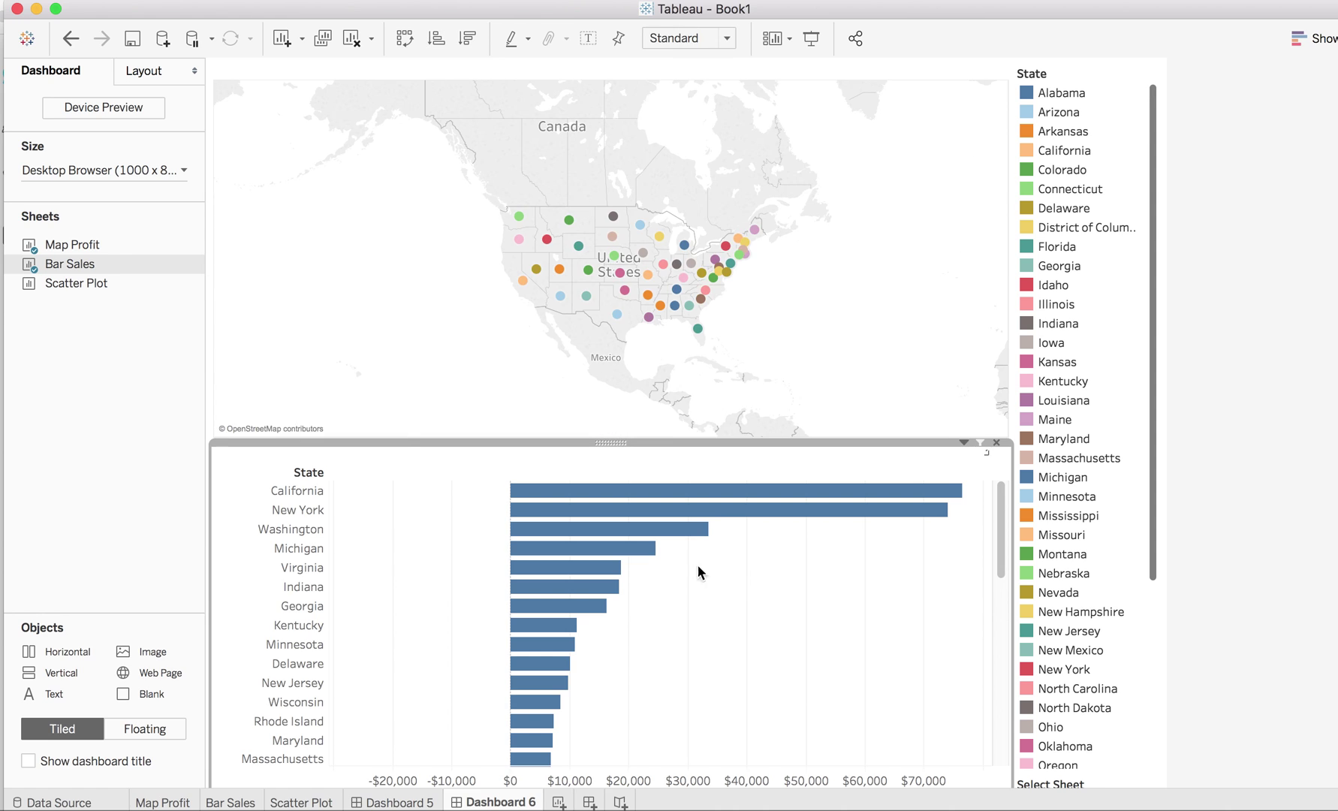
left_click_drag(79, 285, 739, 666)
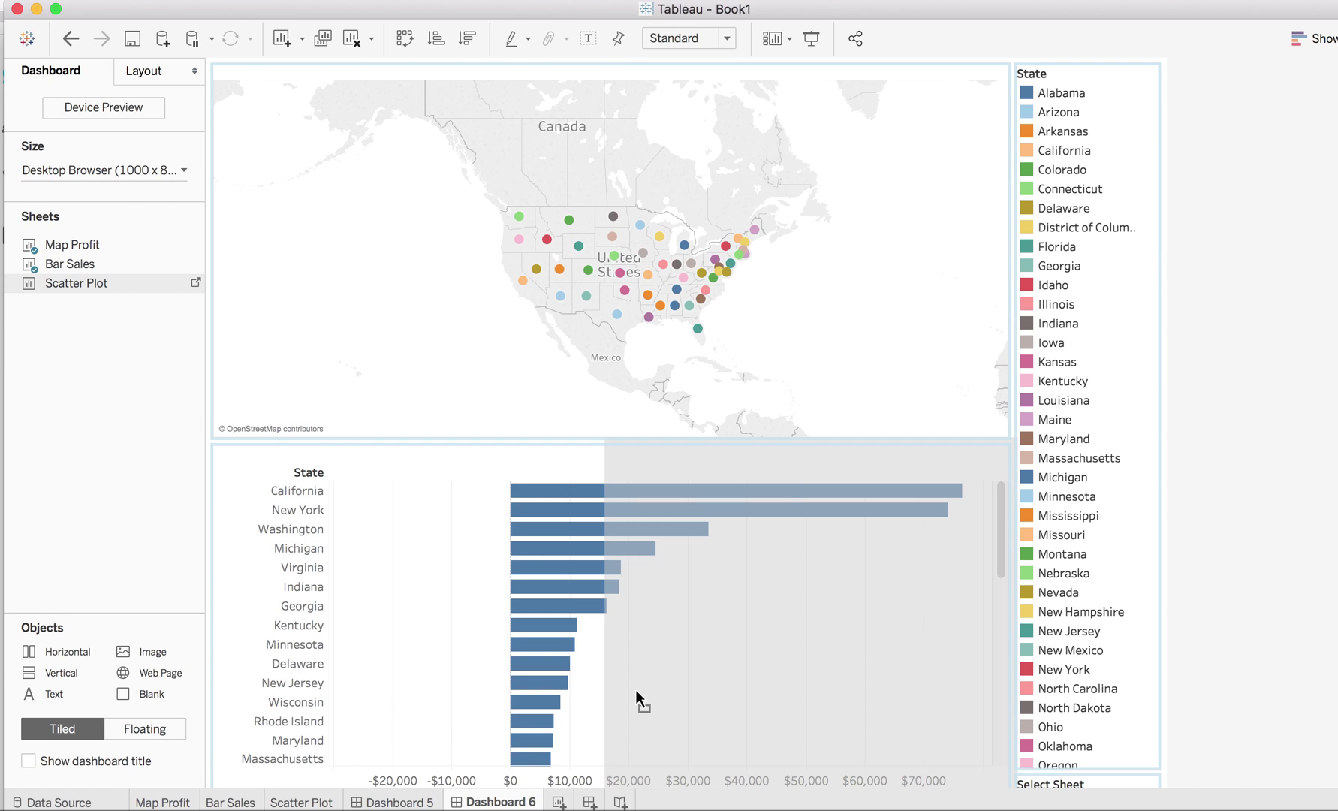
left_click_drag(633, 688, 618, 694)
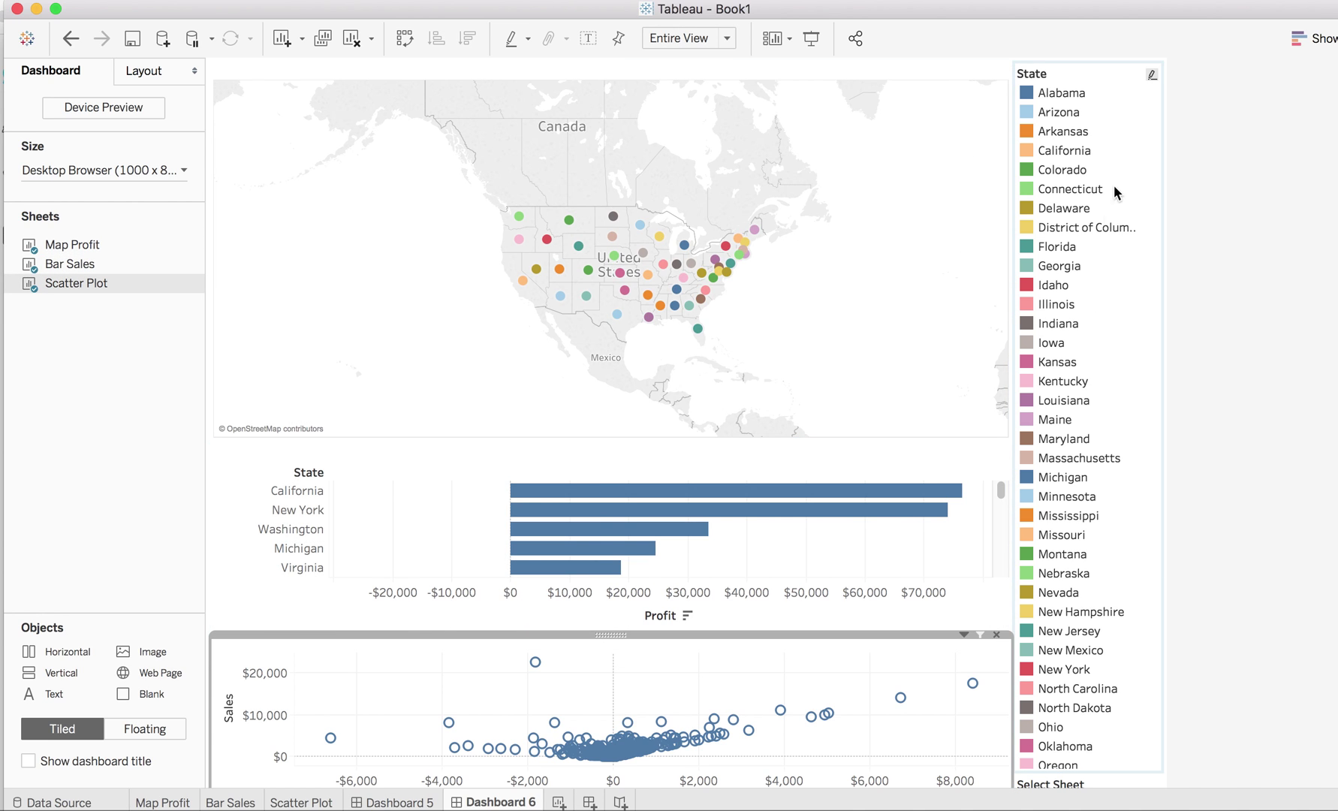
Step: Remove the State legend from the dashboard and shorten the map to give the bar chart and scatter plot more height
left_click(1138, 98)
left_click(1148, 68)
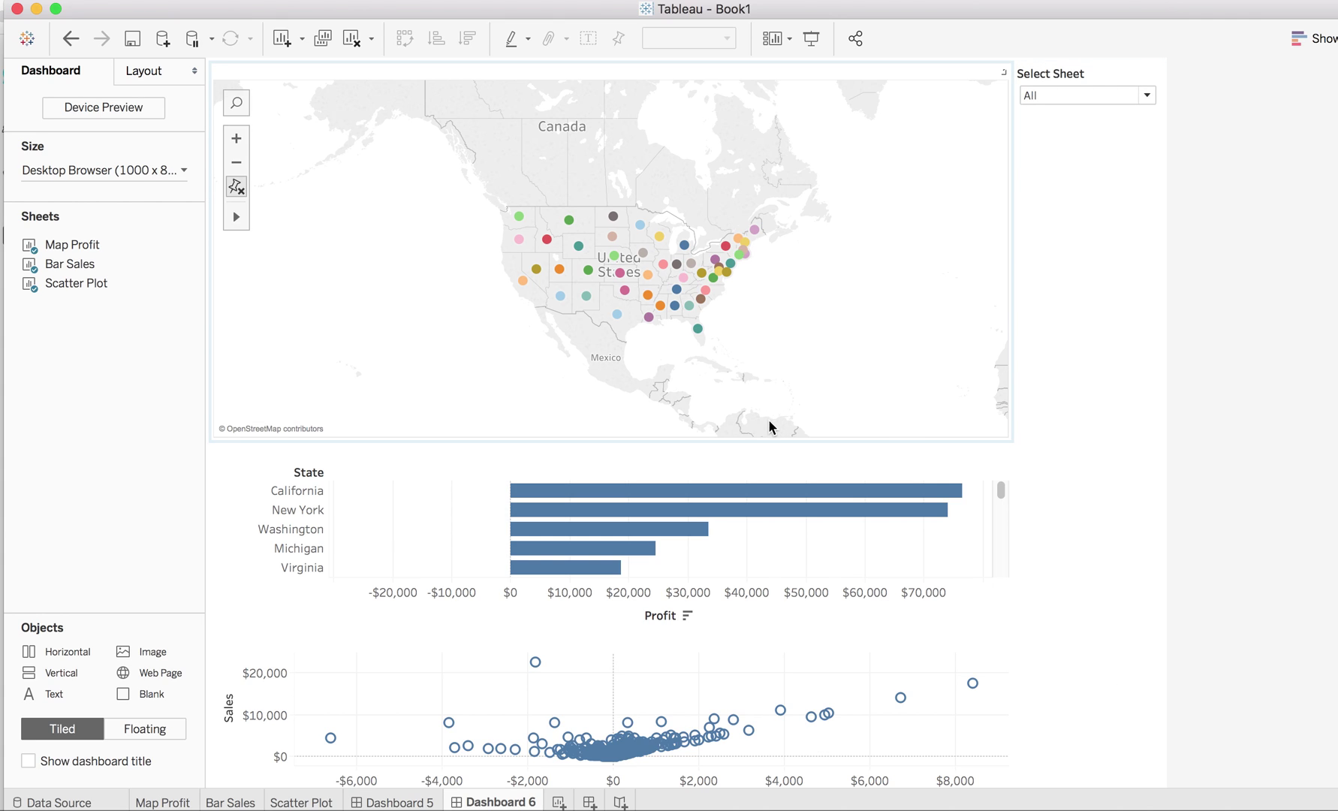
left_click_drag(768, 441, 766, 368)
left_click_drag(677, 634, 678, 599)
left_click_drag(599, 364, 594, 339)
Step: Test the Select Sheet parameter by switching through Bar Sales, Scatter Plot, Map Profit and back to All
left_click(1144, 97)
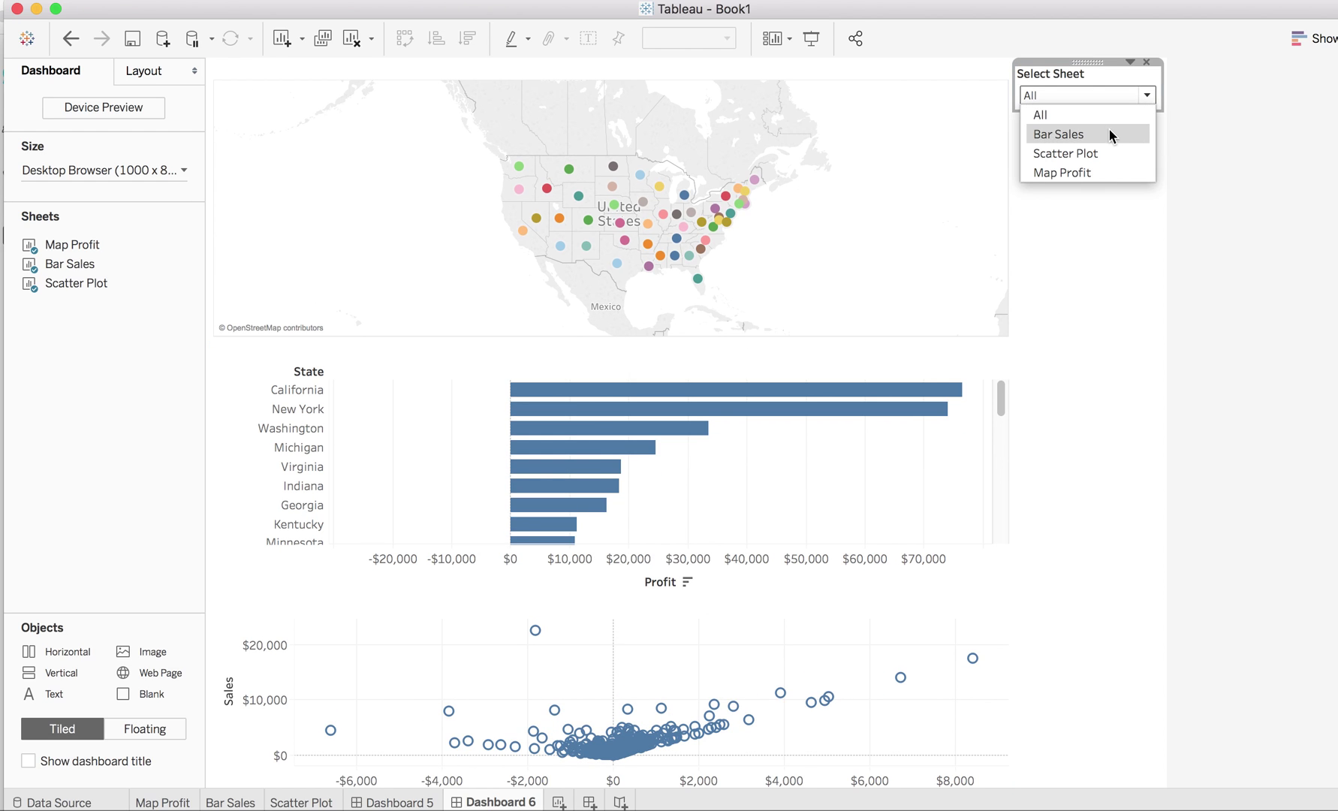
left_click(1108, 130)
left_click(1146, 96)
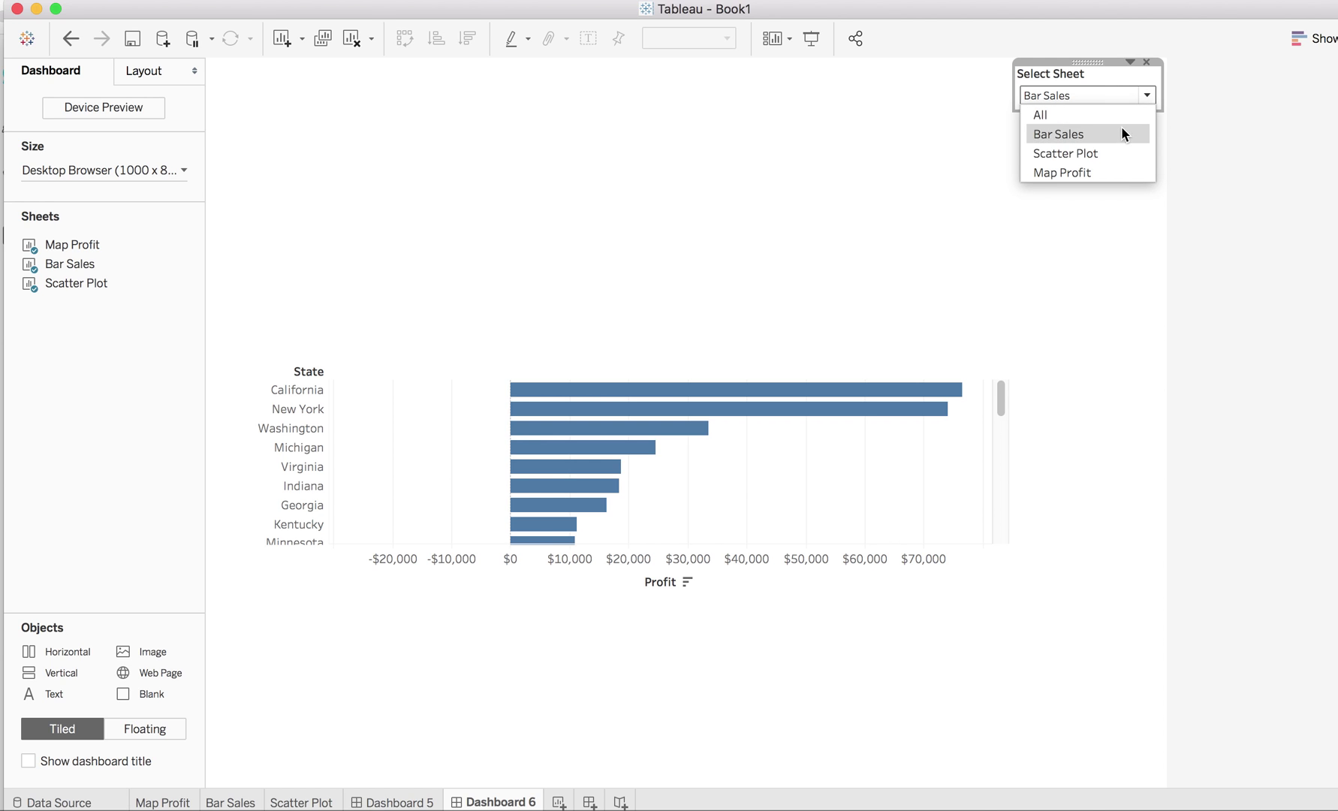
left_click(1112, 152)
left_click(1144, 96)
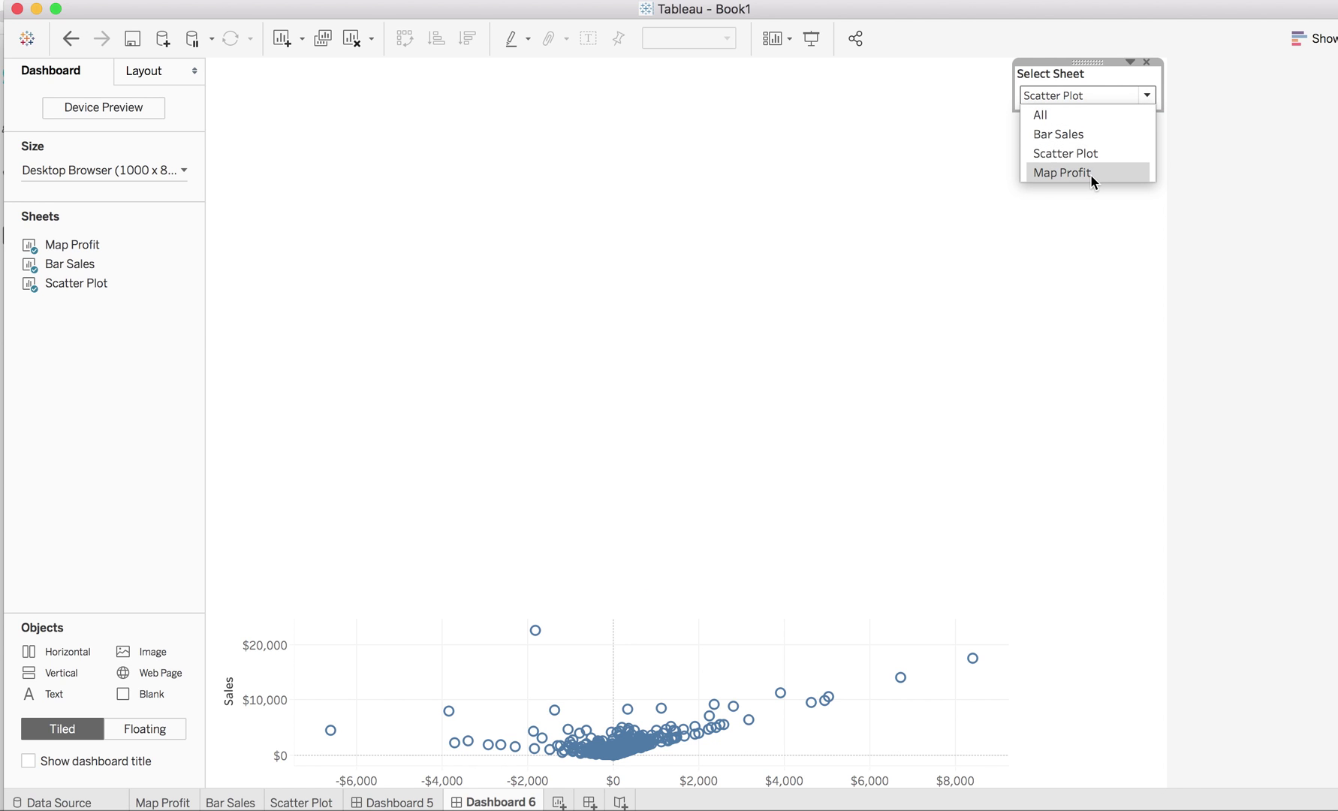
left_click(1090, 173)
left_click(1144, 96)
left_click(1090, 117)
Step: Examine how Dashboard 5 rearranges its sheets when Select Sheet is switched to Bar Sales
left_click(394, 802)
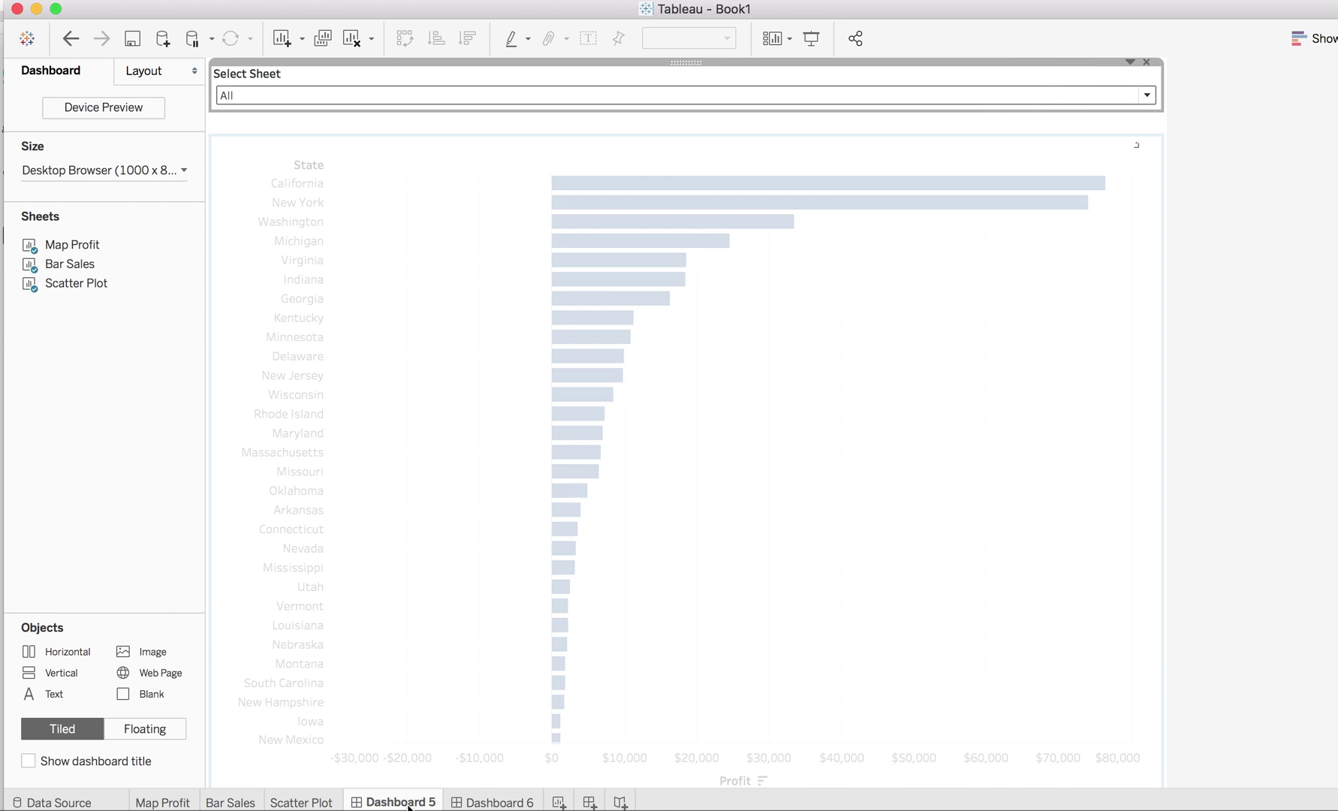
left_click(1028, 99)
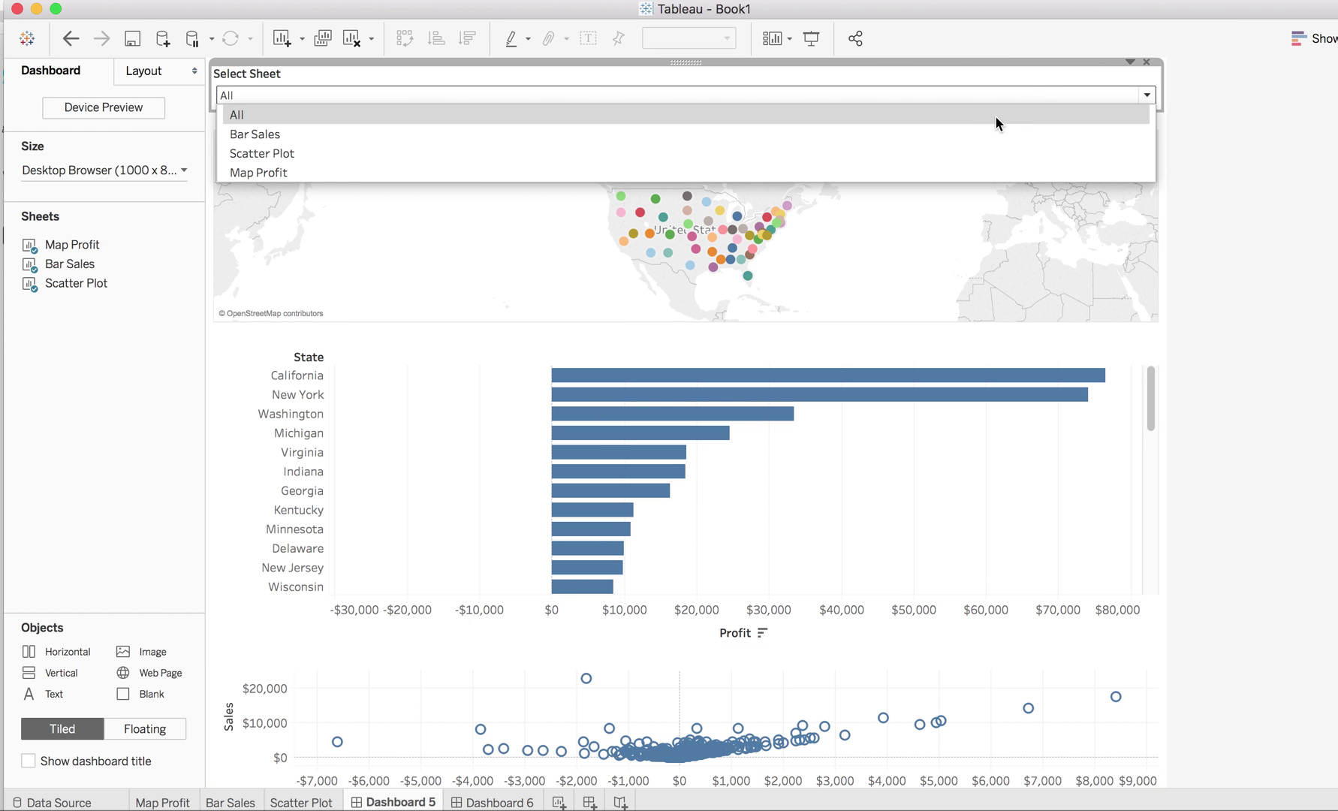
left_click(980, 135)
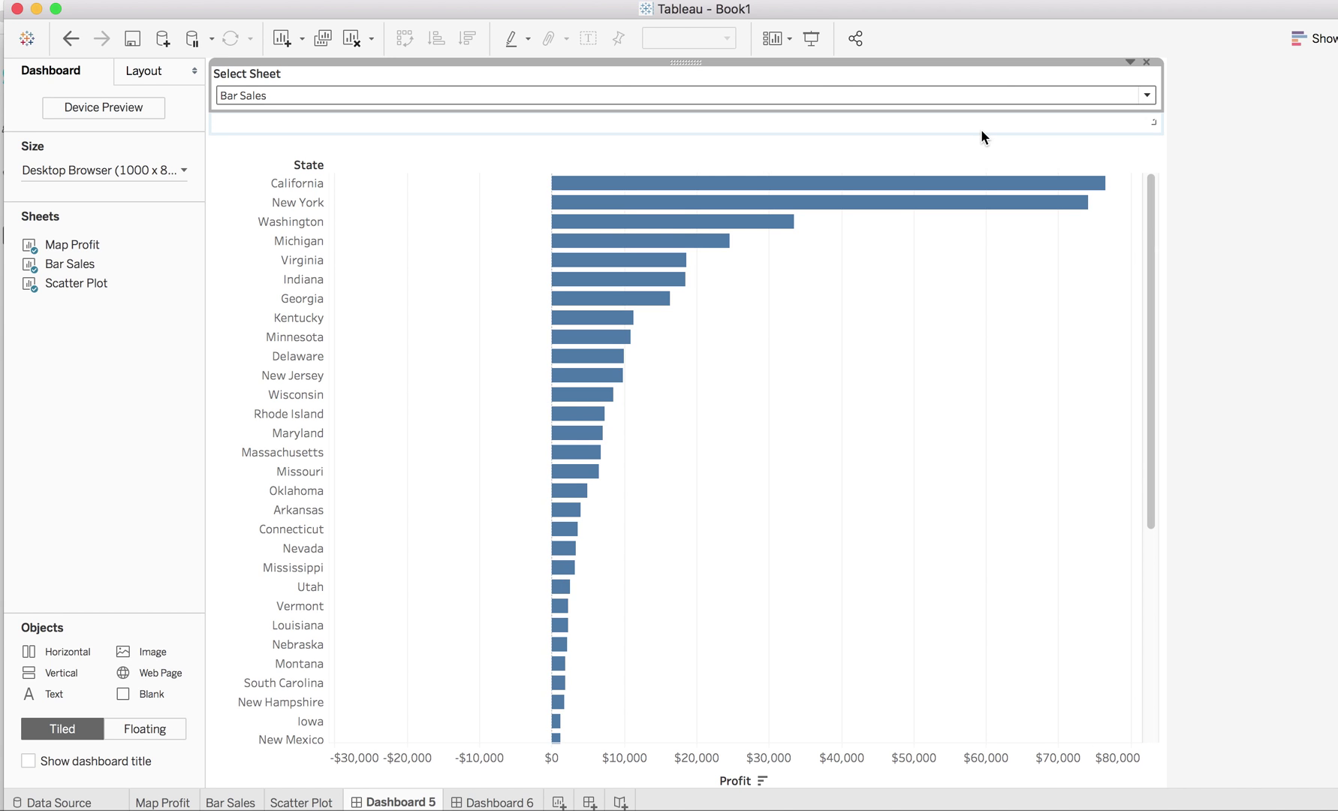
Step: Return to Dashboard 6 and set the Select Sheet parameter to All
left_click(499, 802)
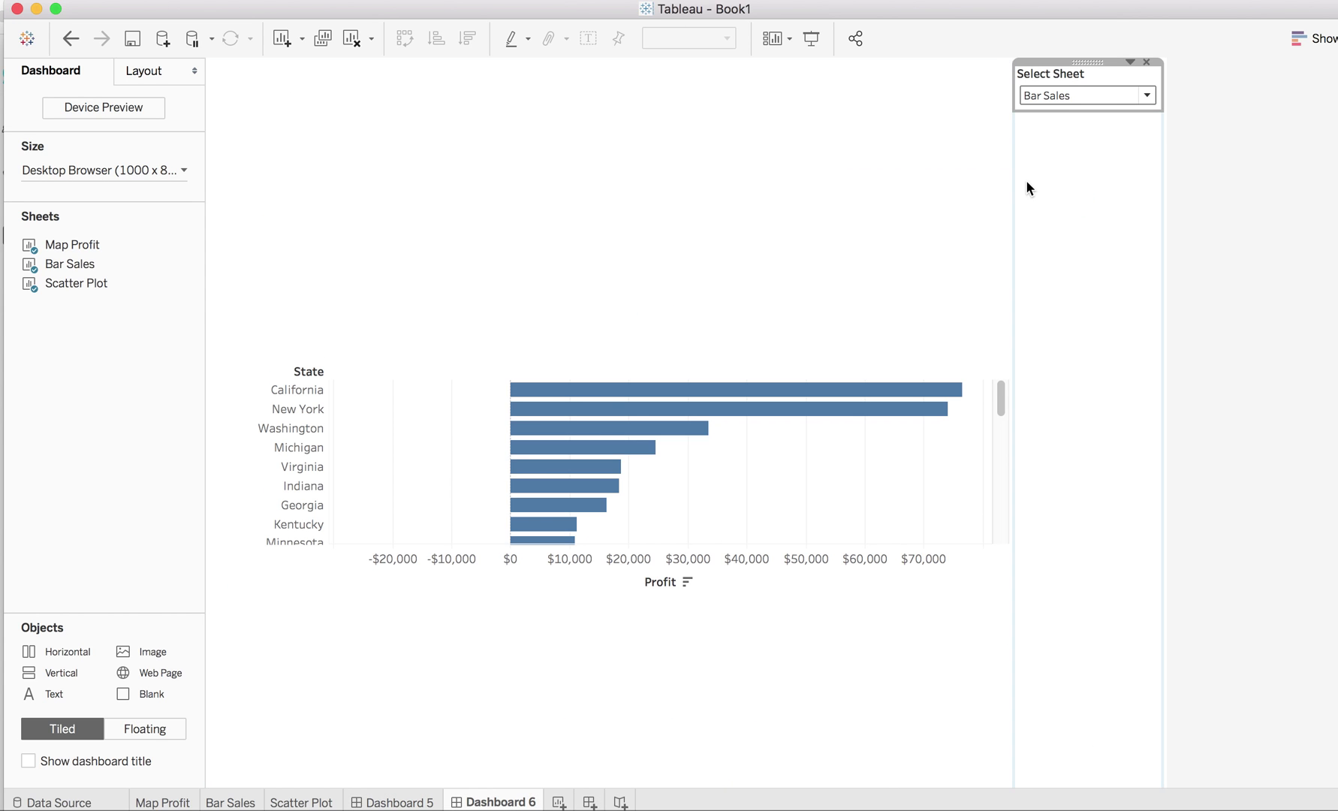
left_click(1090, 96)
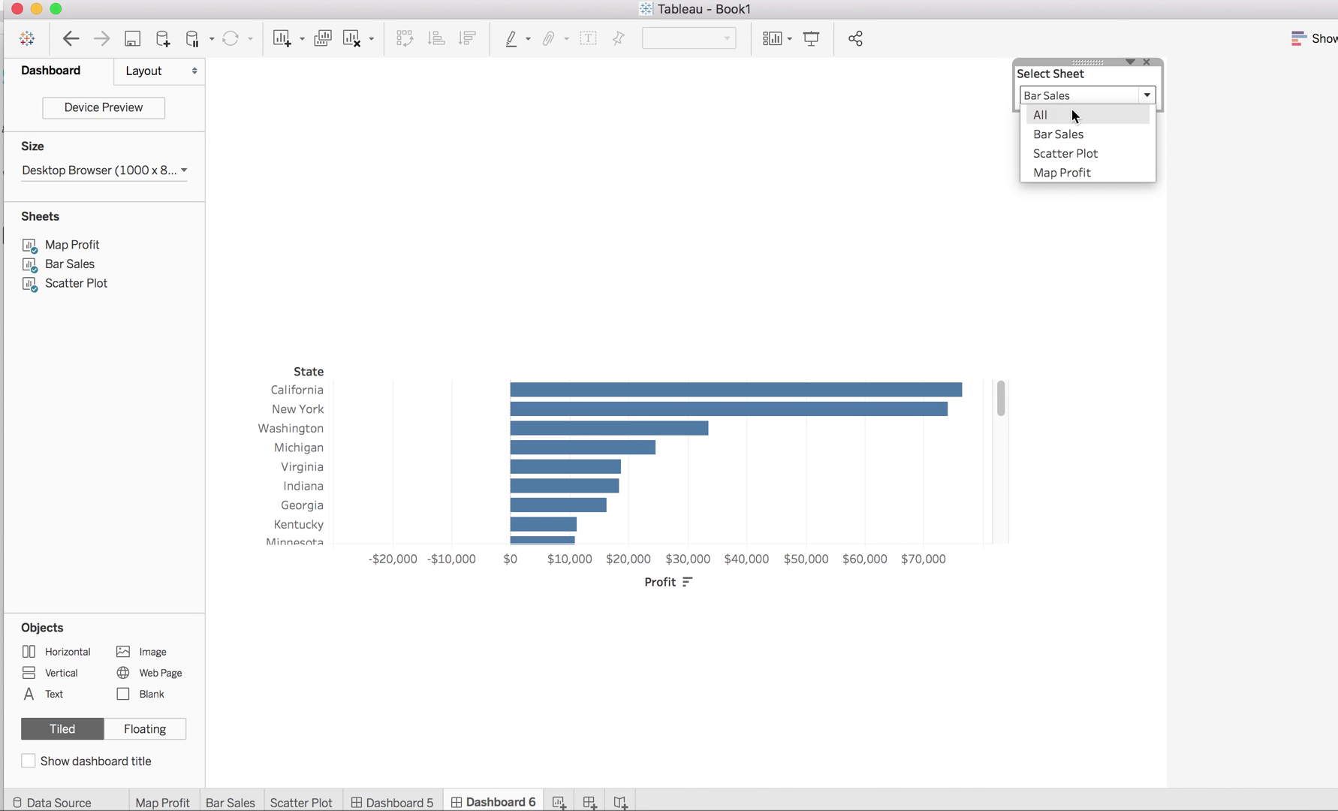
left_click(1071, 108)
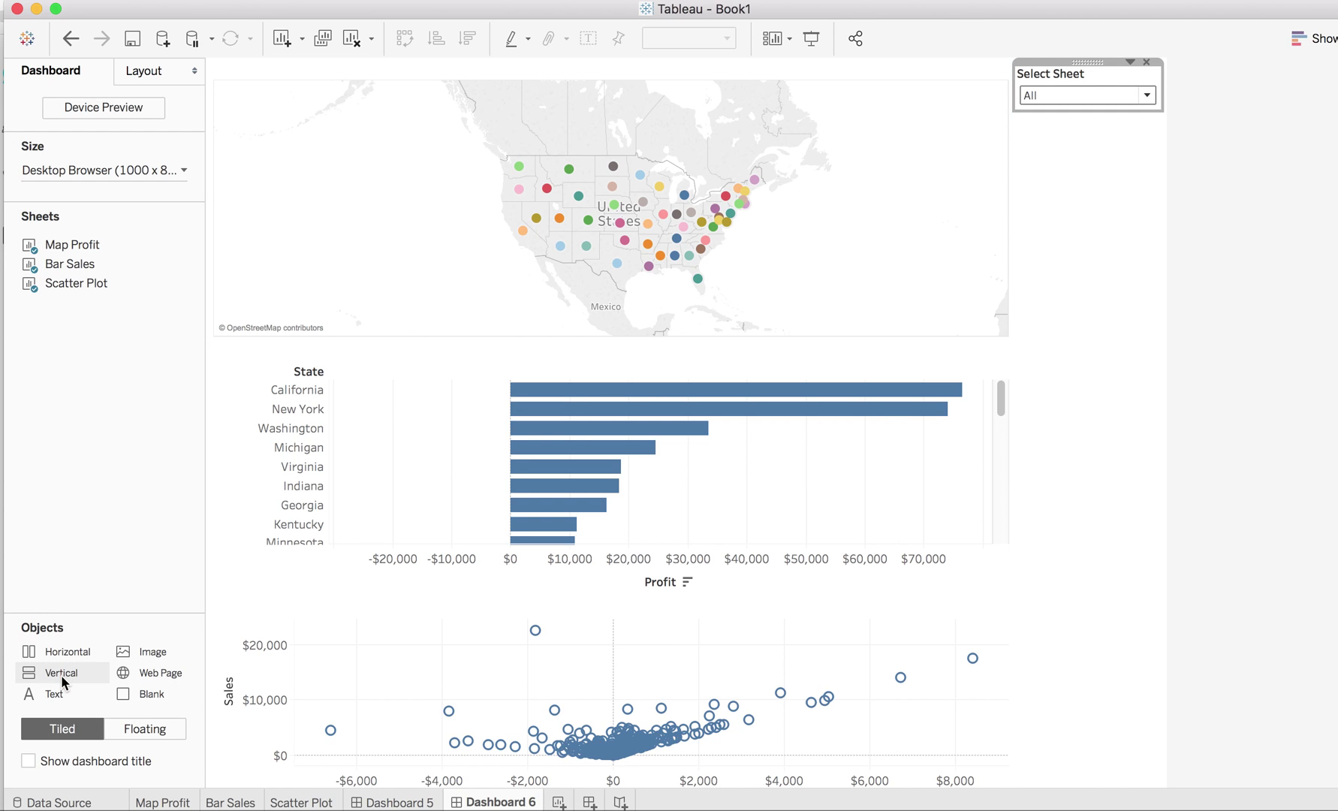
Step: Add a vertical container across the full width above the dashboard's sheets and move the Map Profit sheet into it
left_click_drag(61, 675, 745, 185)
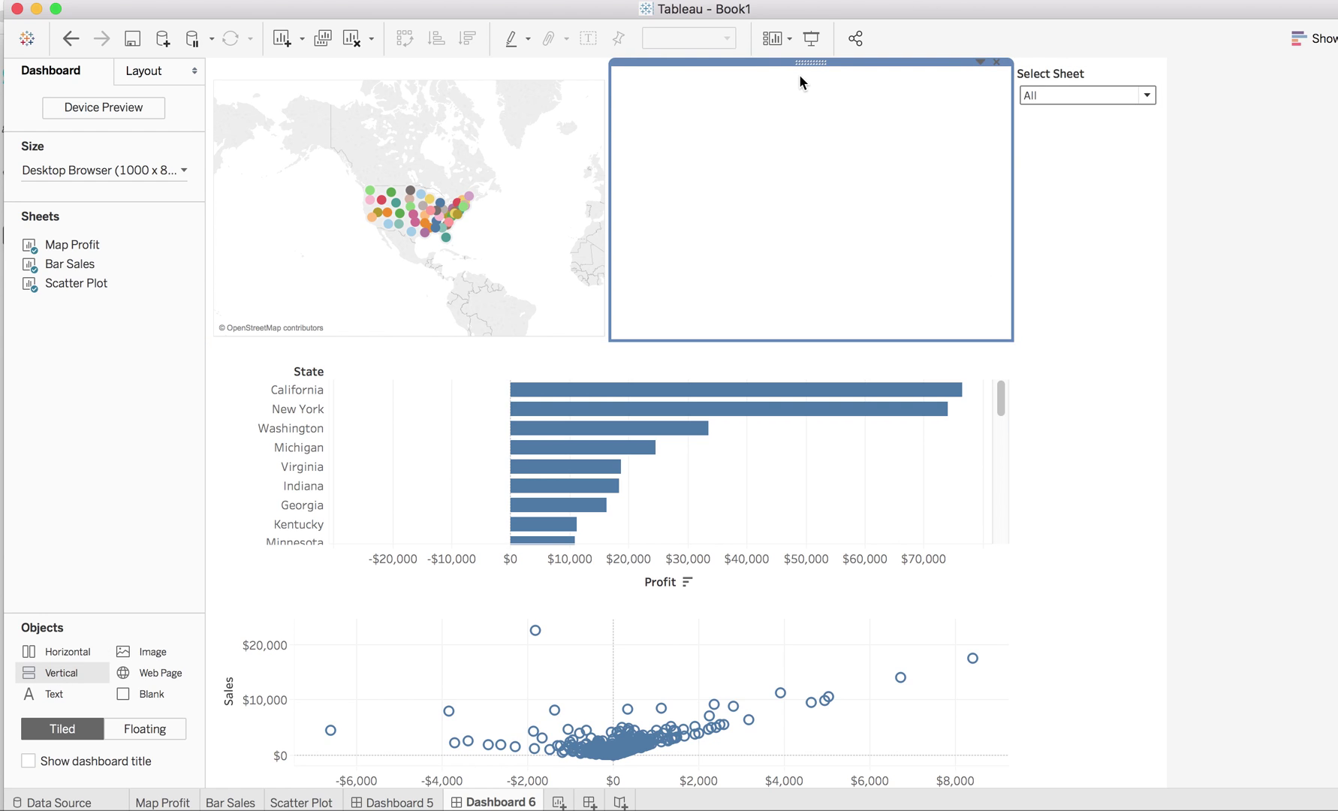
left_click_drag(806, 65, 766, 60)
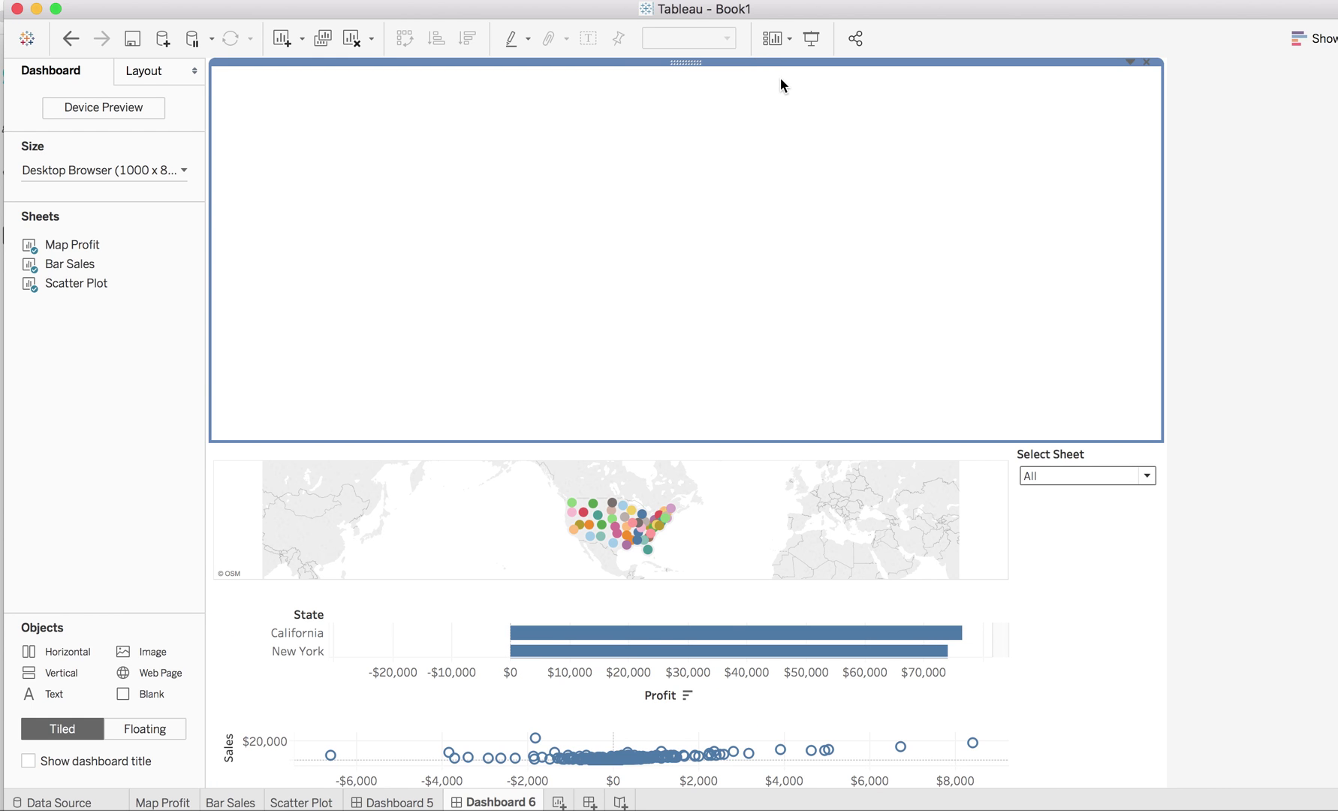
left_click(667, 450)
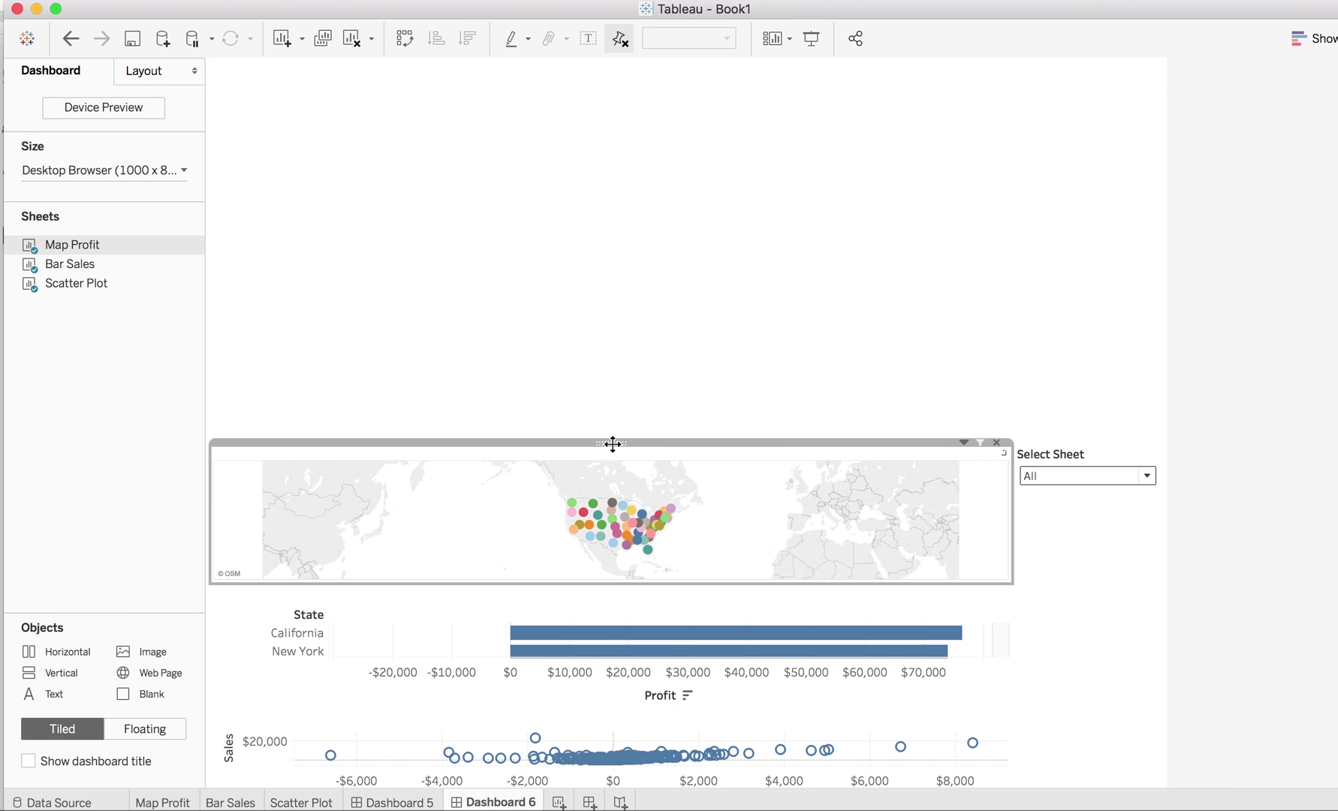
left_click_drag(612, 441, 633, 221)
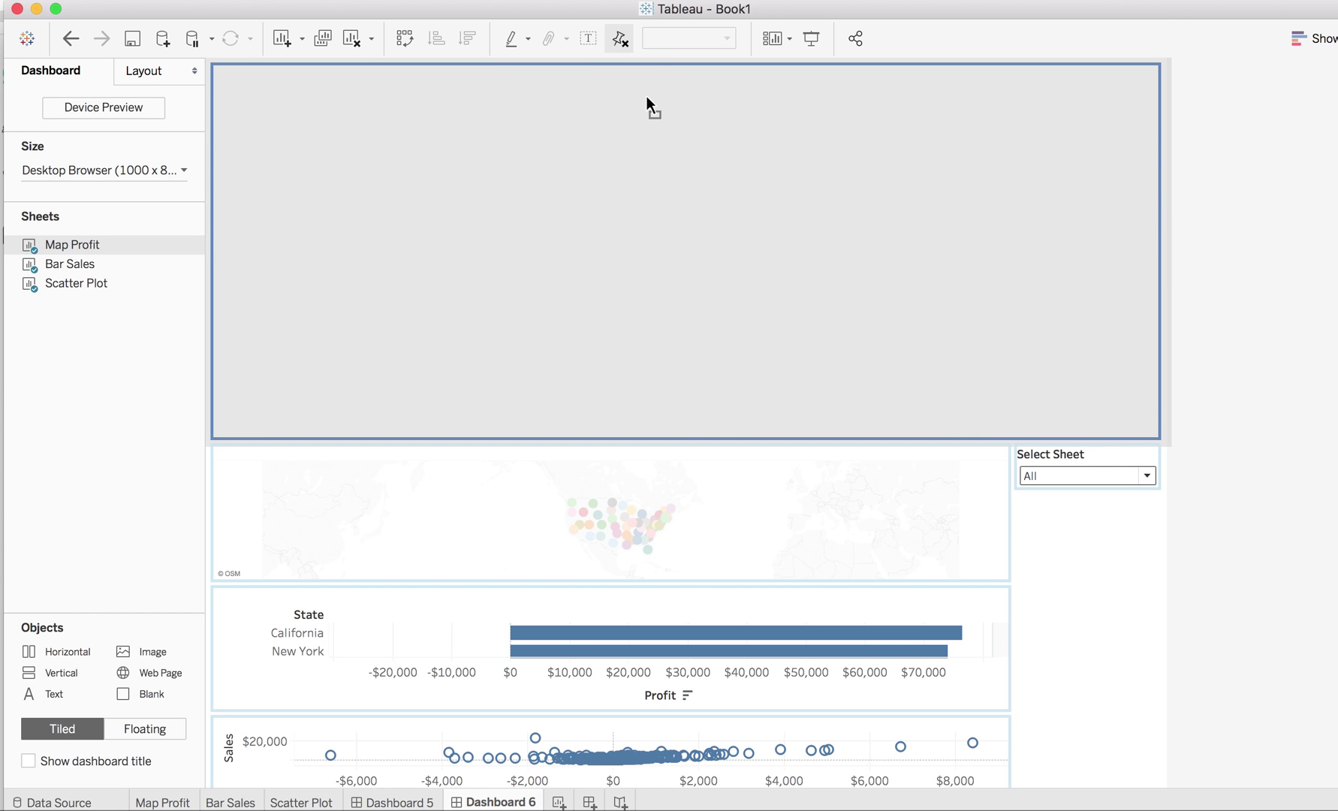
left_click_drag(646, 95, 645, 94)
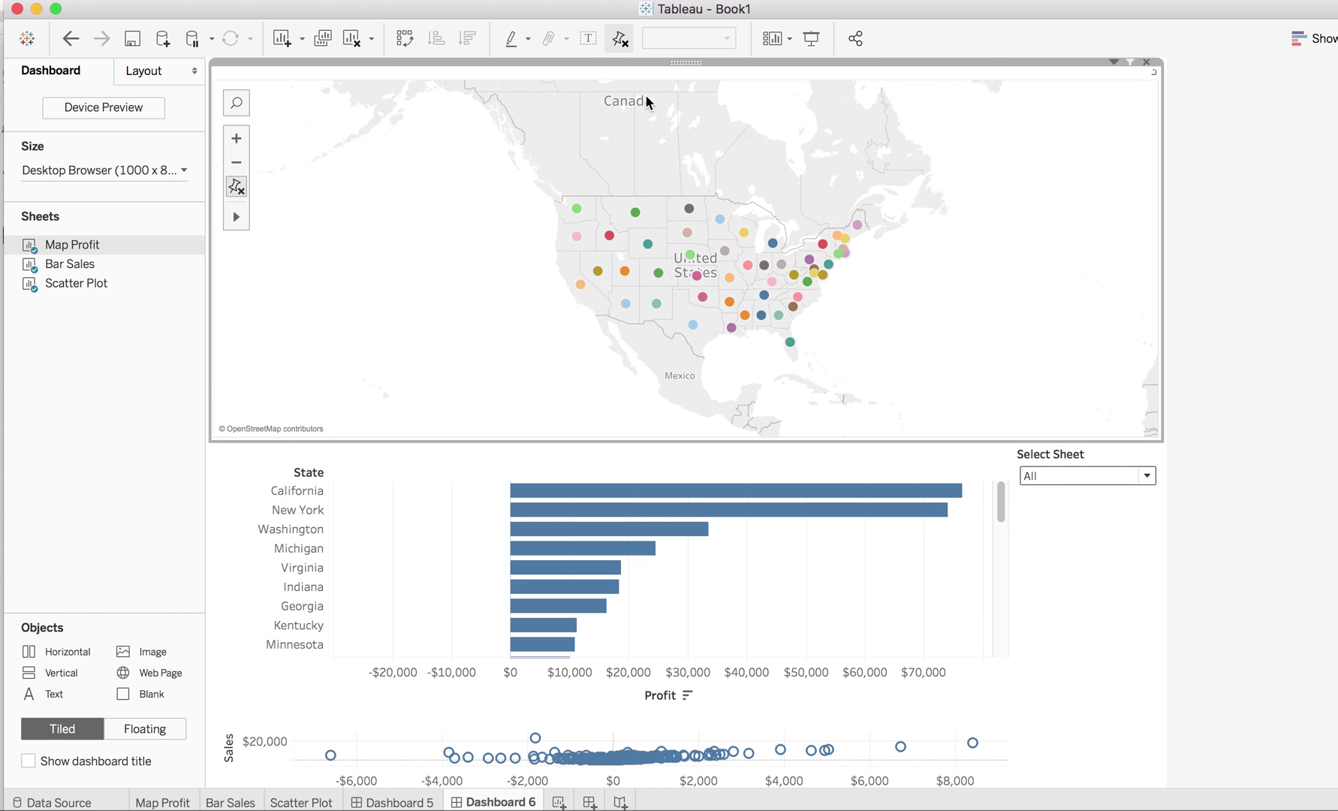
Step: Move the Select Sheet parameter control above the Map Profit sheet, across the full width of the dashboard
left_click(1066, 453)
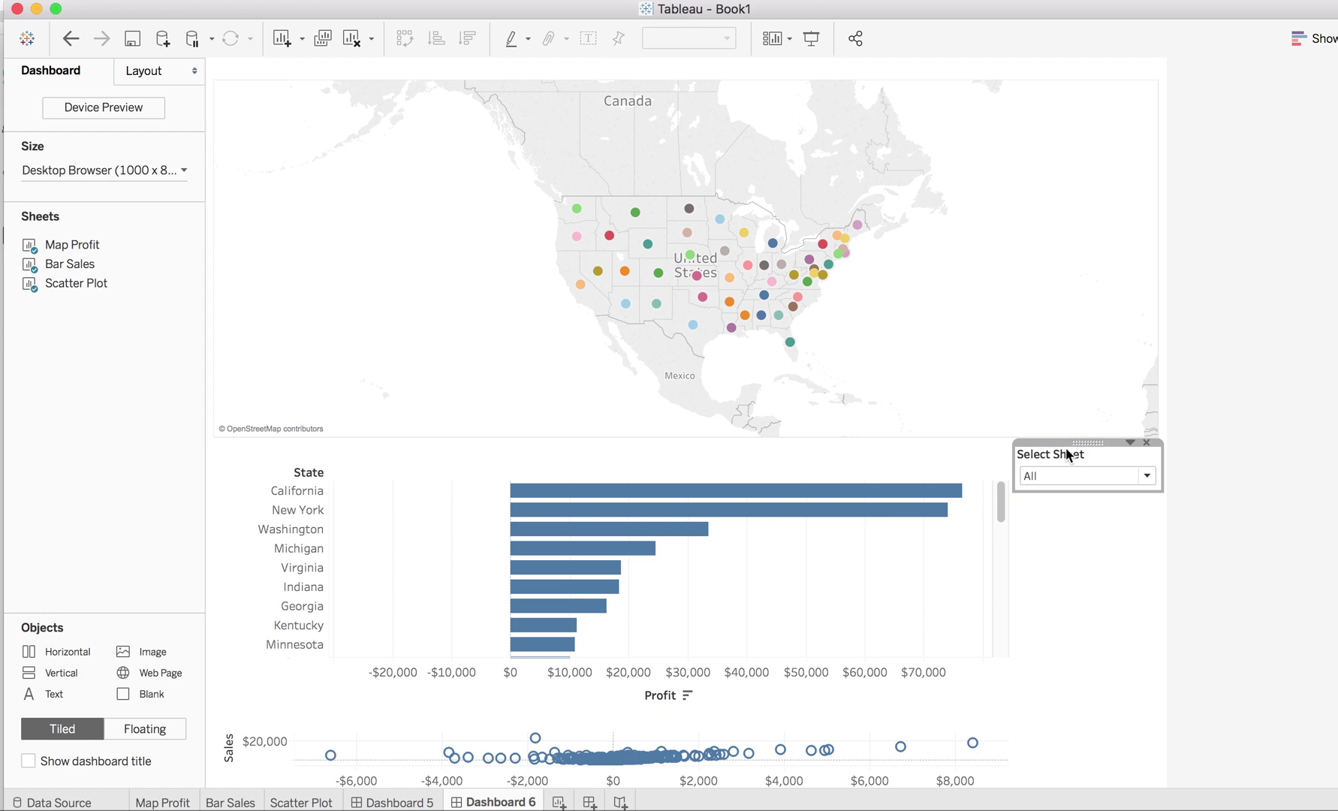
left_click(685, 95)
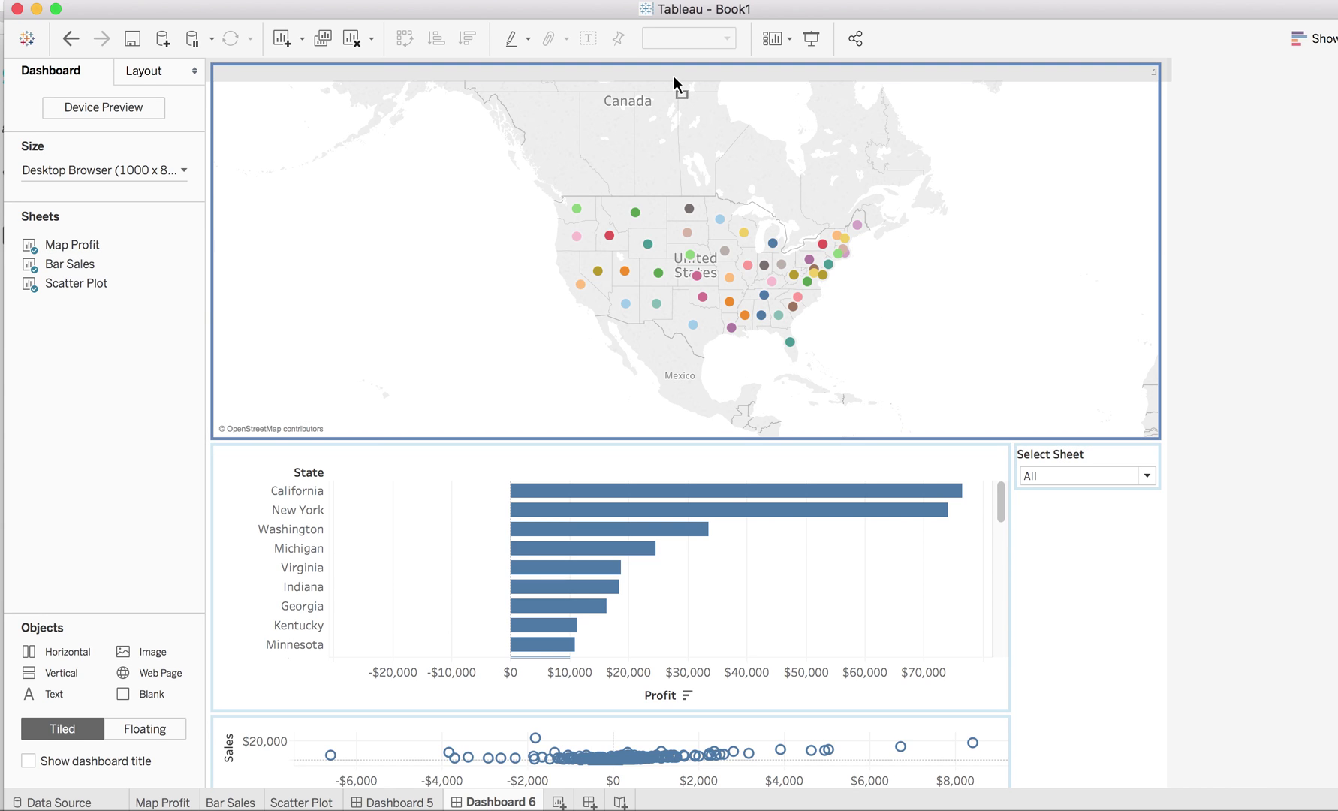
left_click_drag(673, 75, 672, 73)
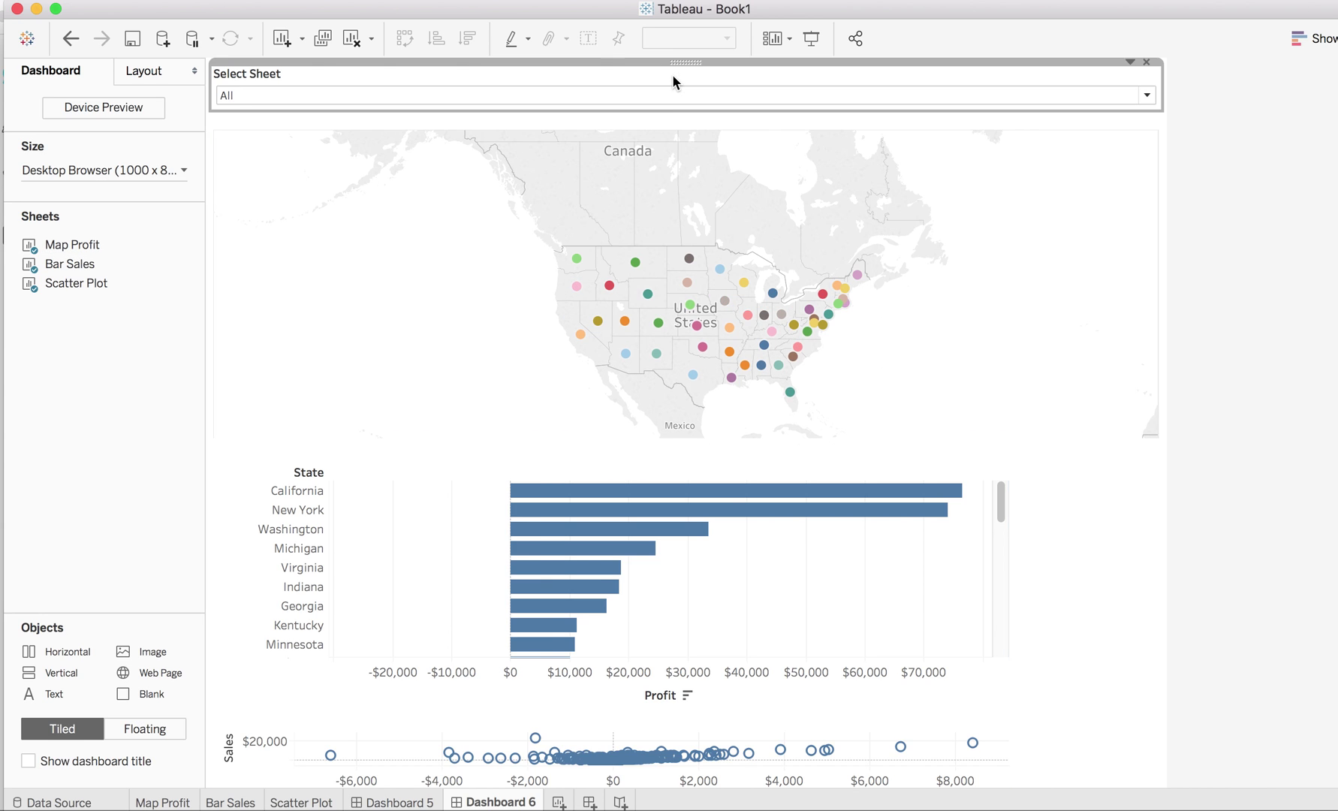
Step: Move the Bar Sales and Scatter Plot sheets into the vertical container, stacked in that order beneath Map Profit
left_click(645, 464)
left_click_drag(687, 442, 687, 409)
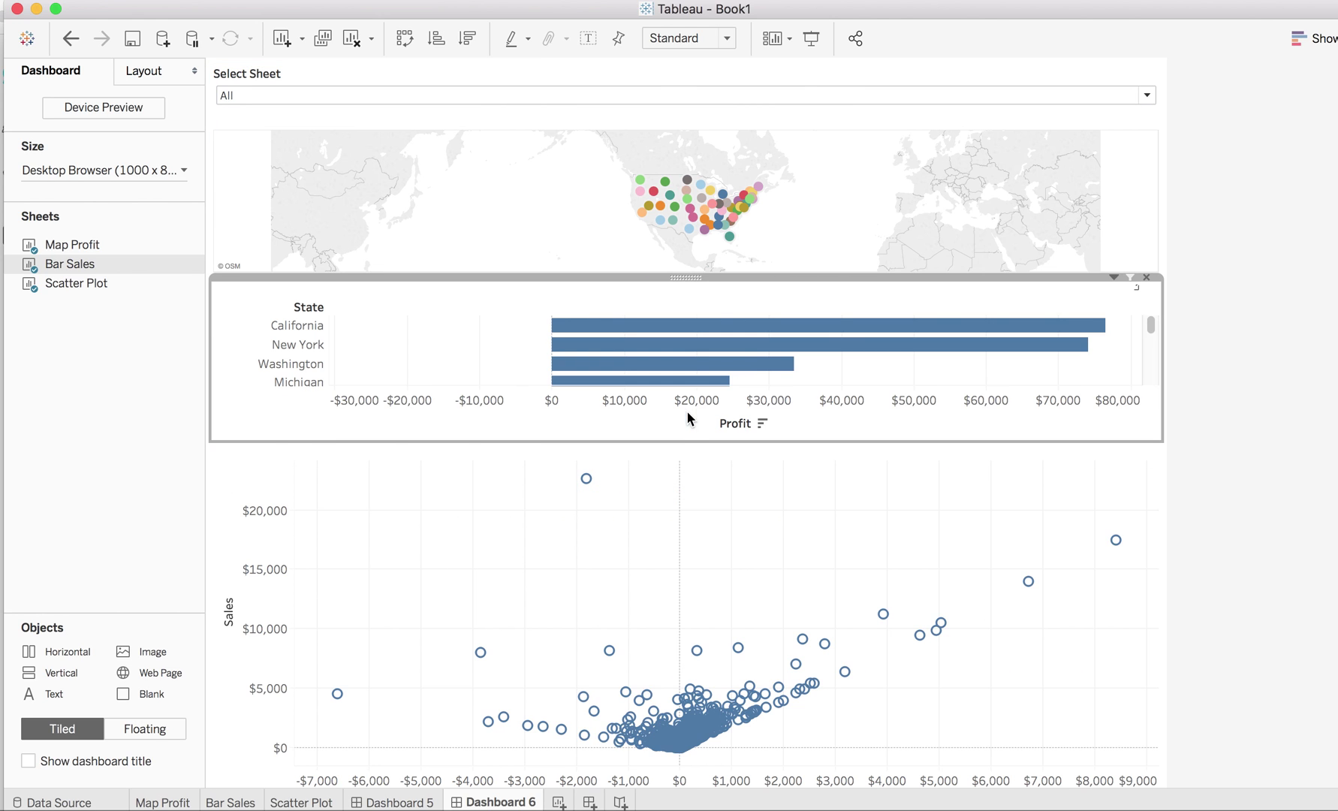
left_click(681, 461)
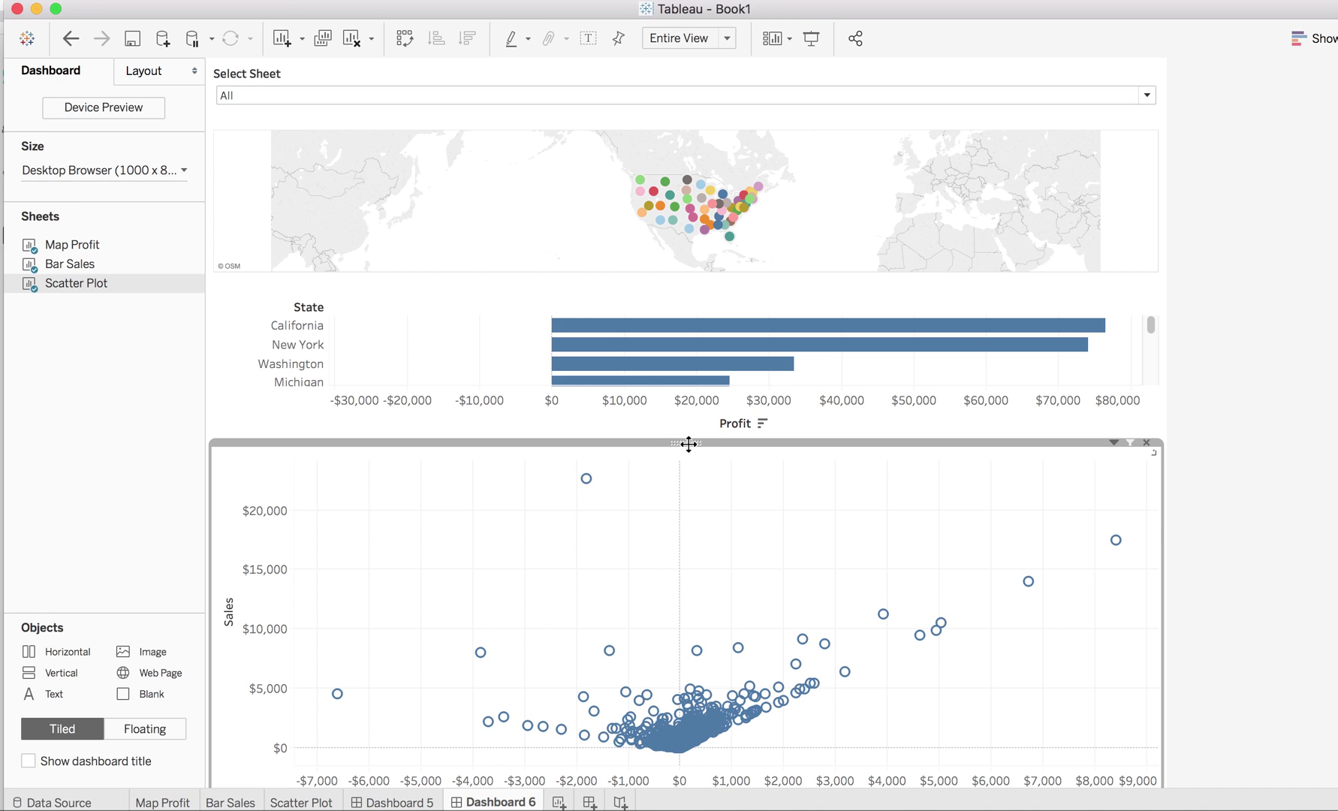
left_click_drag(687, 448, 695, 373)
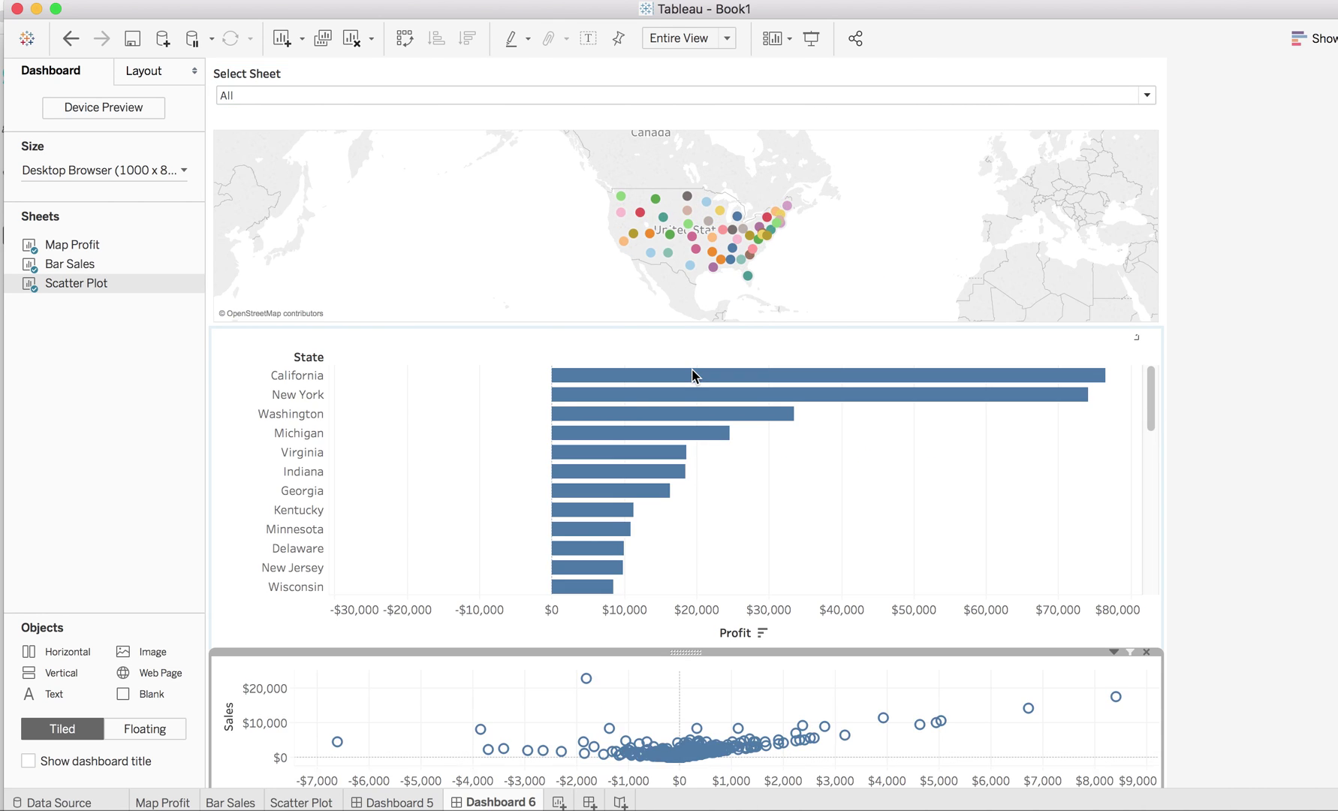
Step: Test how sheets fill the vertical container by switching Select Sheet through Bar Sales, Scatter Plot, Map Profit and back to All
left_click(1144, 96)
left_click(1024, 130)
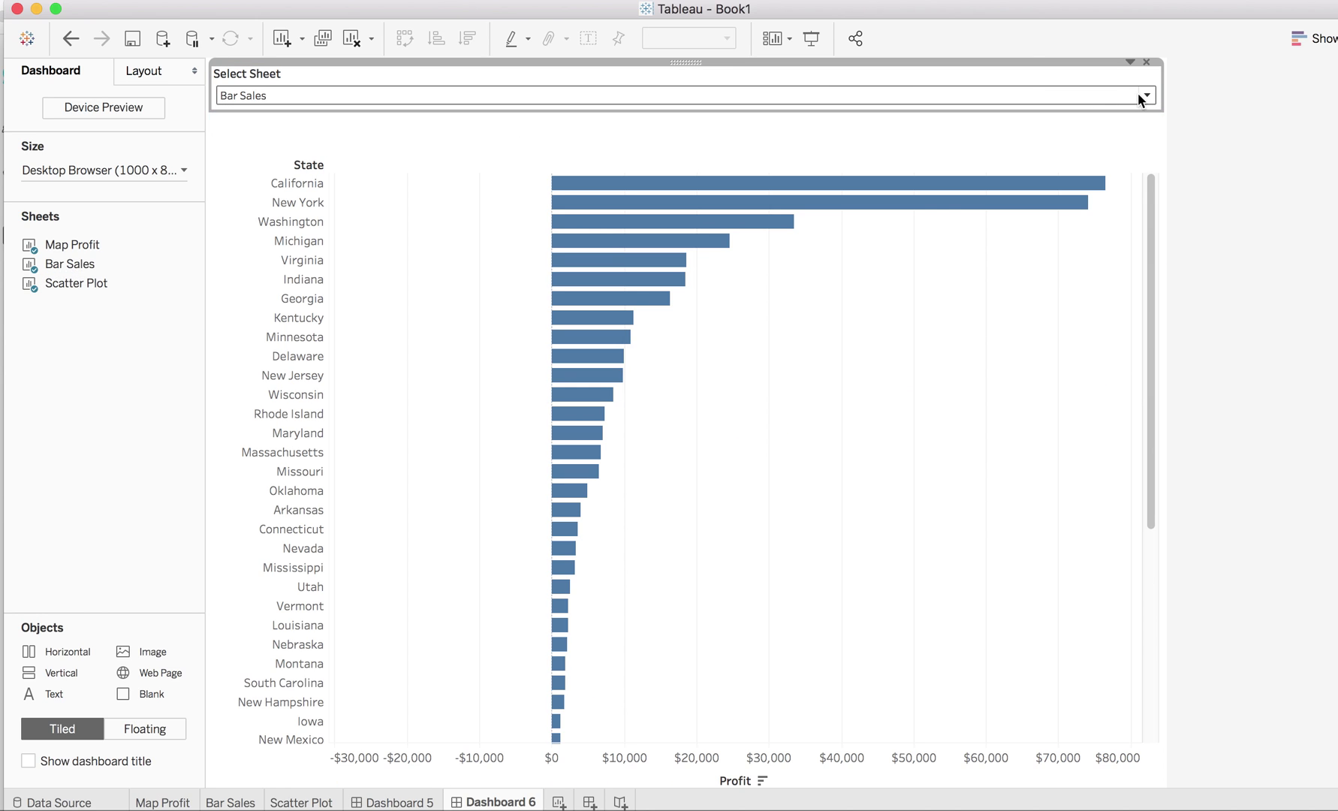
left_click(1138, 95)
left_click(1028, 159)
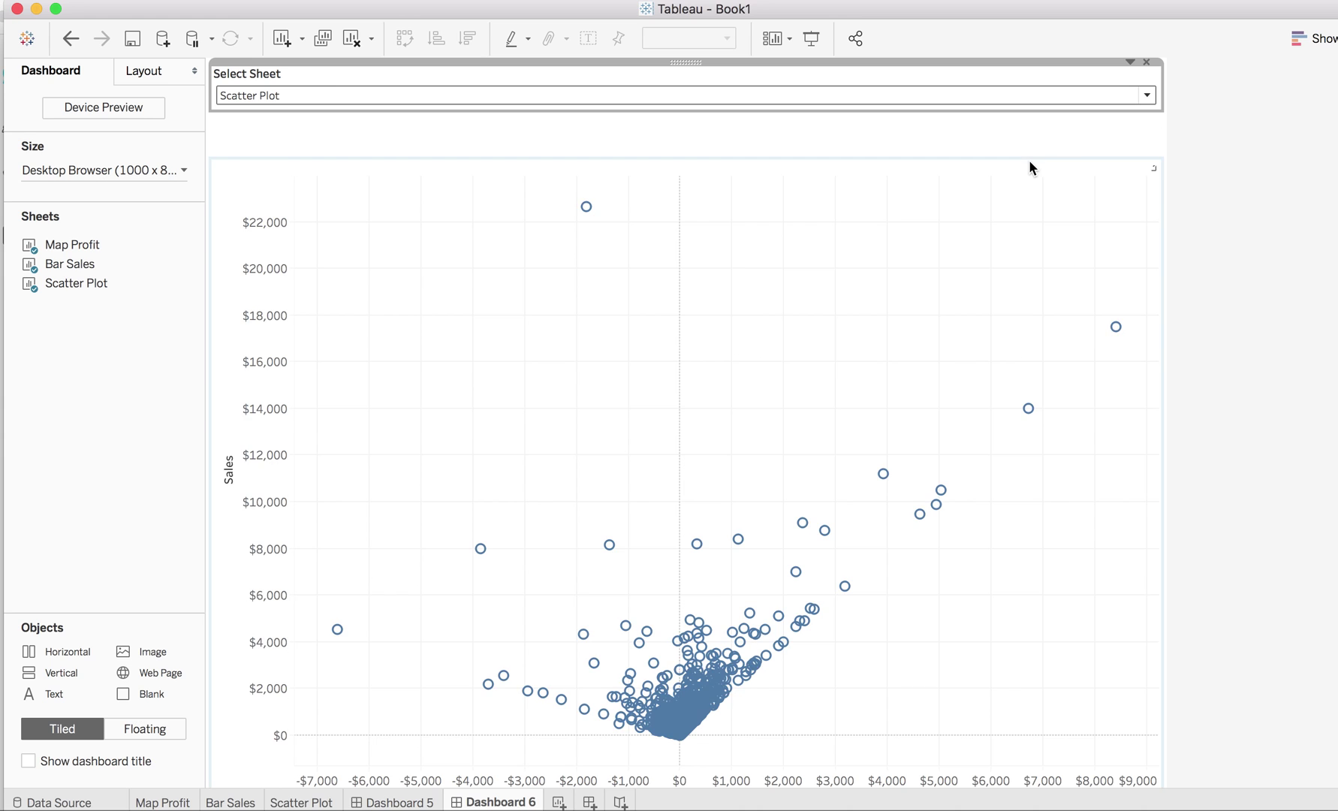
left_click(1143, 95)
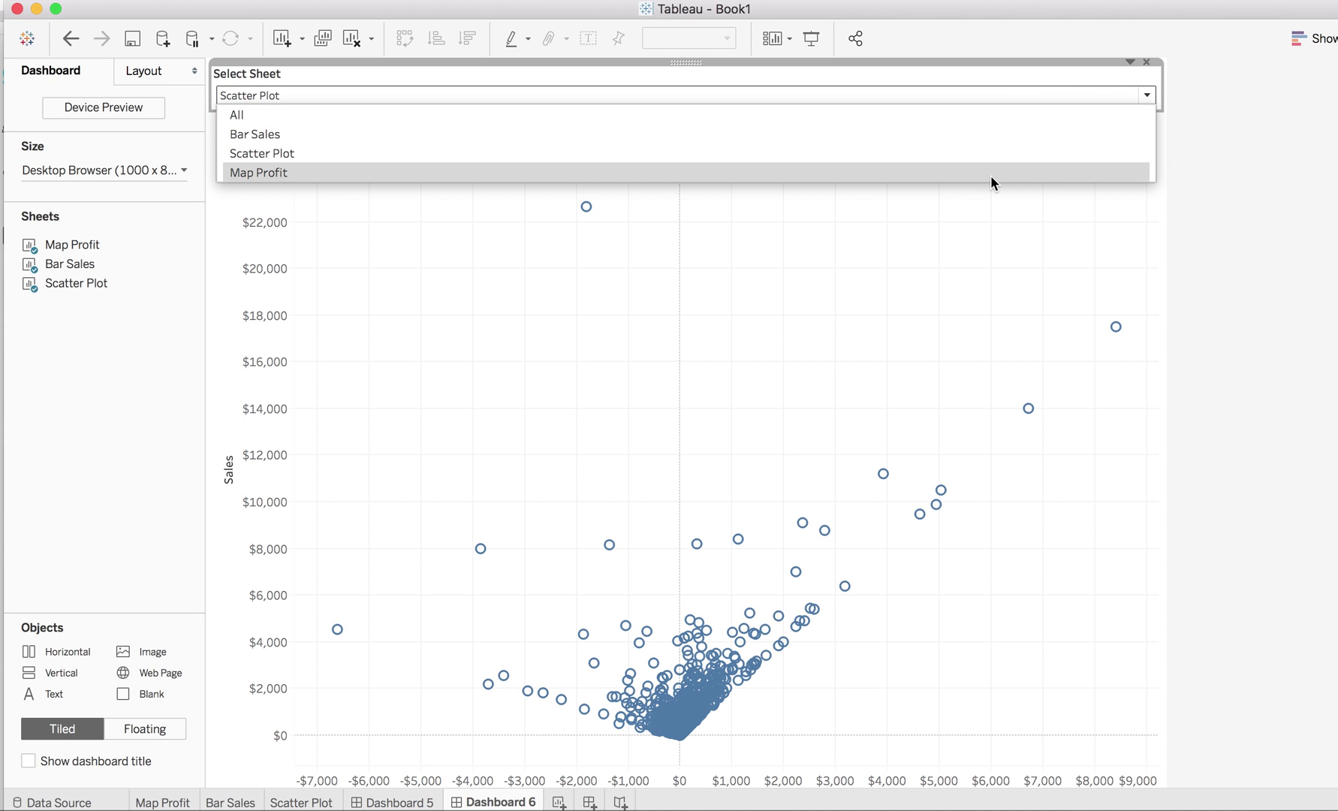
left_click(991, 175)
left_click(1144, 95)
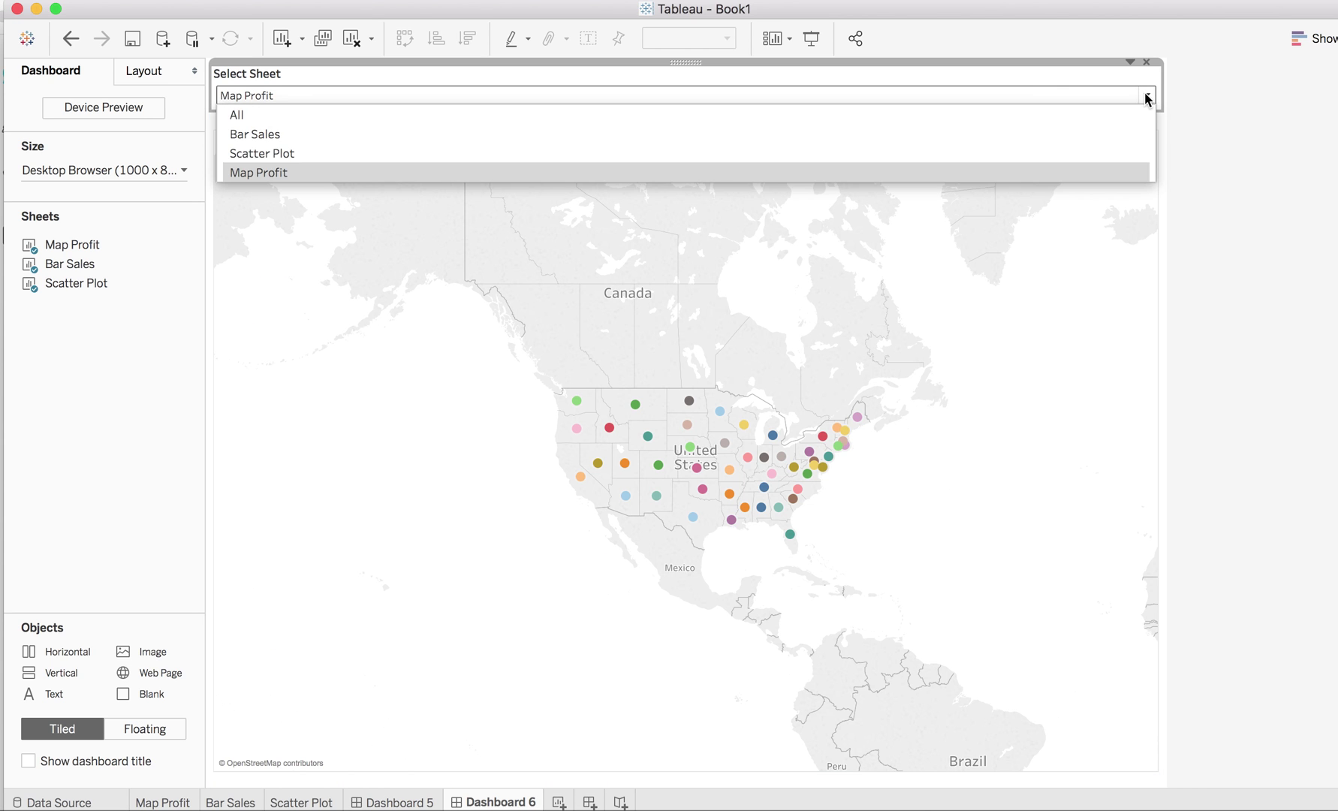
left_click(1017, 116)
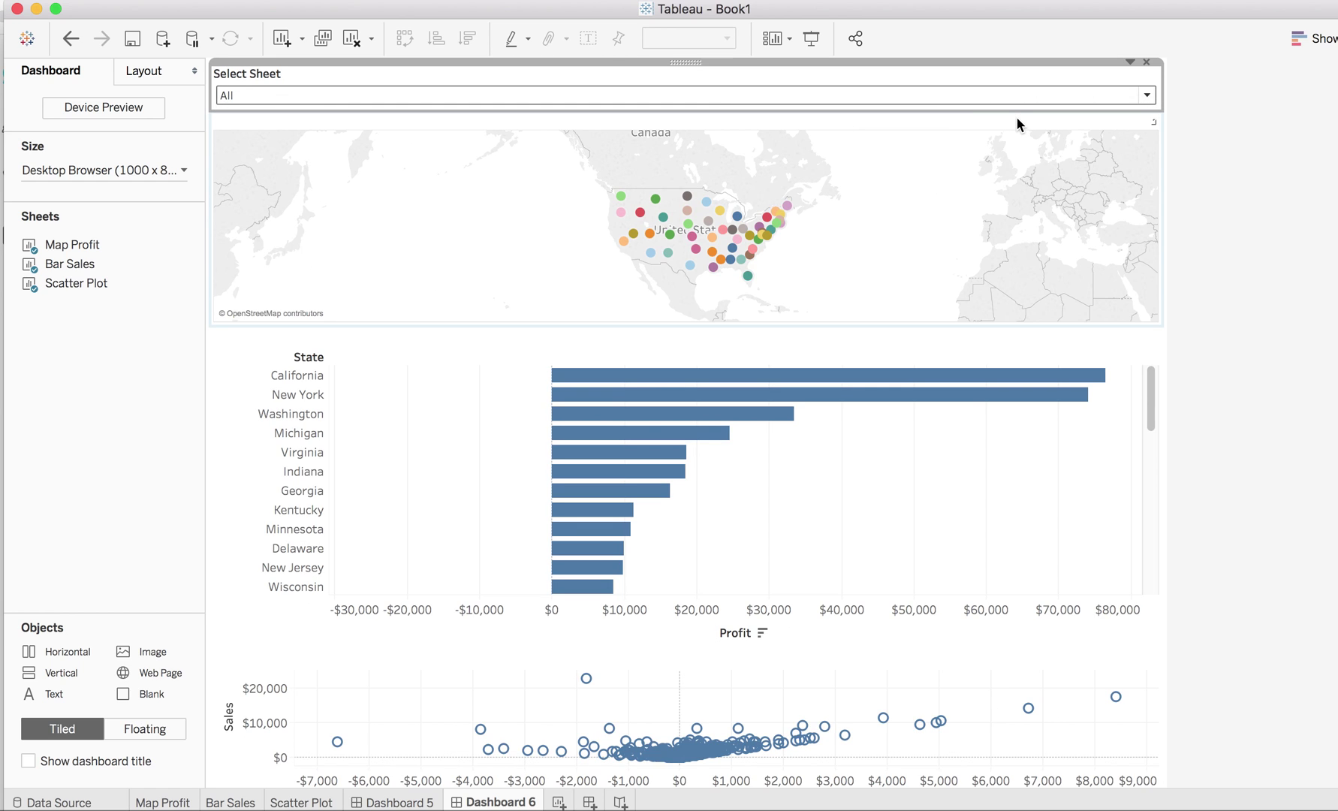
key("super+Tab")
key("super+Tab")
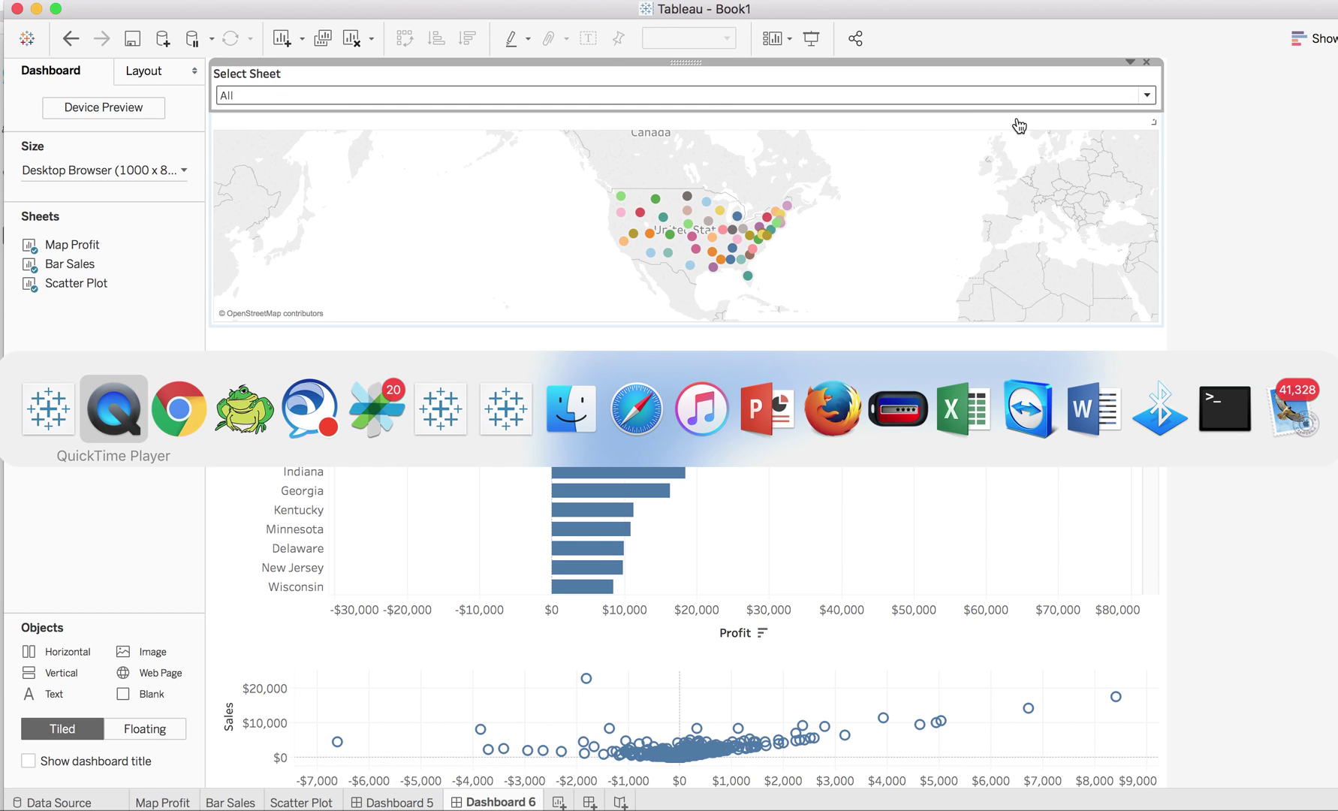